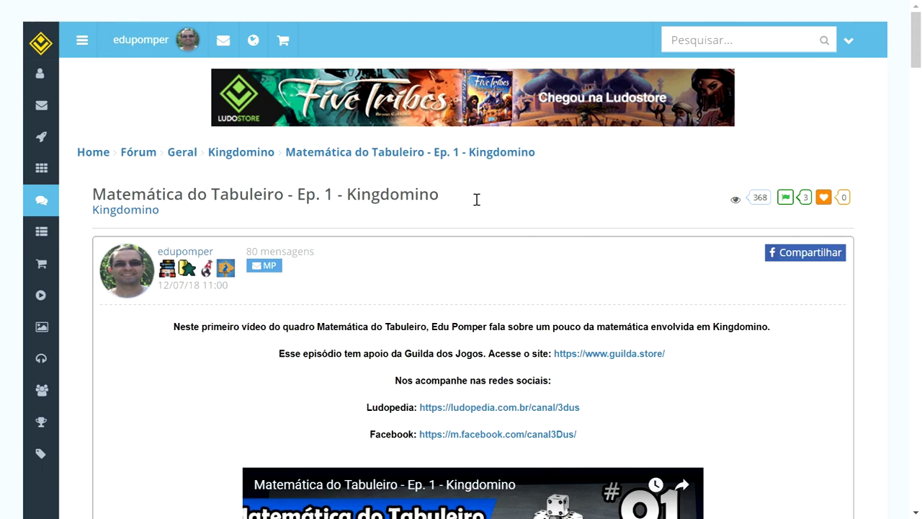
pyautogui.scroll(-1, 476, 200)
pyautogui.scroll(-3, 476, 199)
pyautogui.scroll(-2, 477, 200)
pyautogui.scroll(-3, 476, 202)
pyautogui.scroll(-2, 476, 204)
pyautogui.scroll(-2, 478, 204)
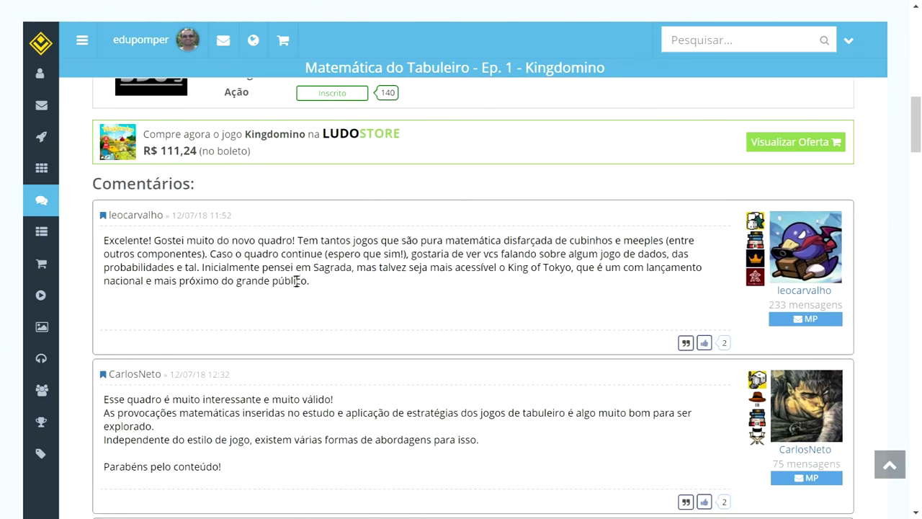
pyautogui.scroll(-1, 294, 285)
pyautogui.scroll(-3, 296, 274)
pyautogui.scroll(-2, 324, 313)
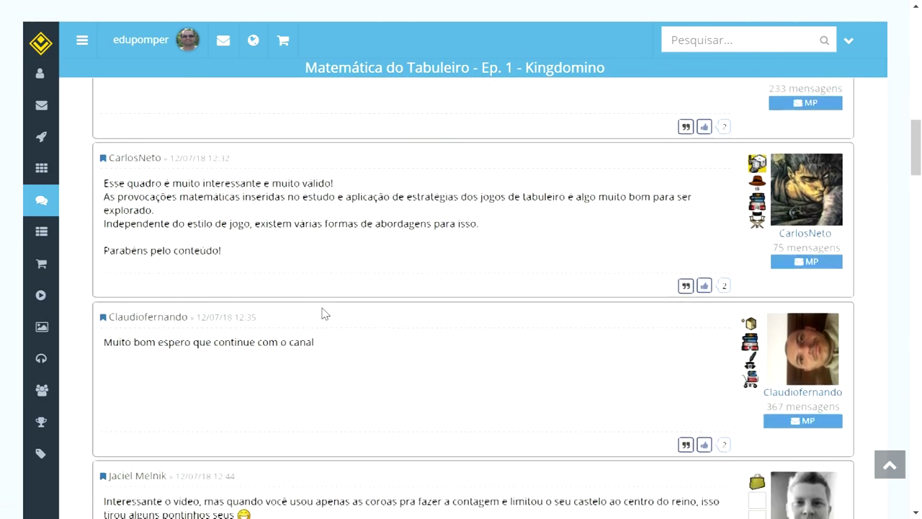
pyautogui.scroll(-2, 323, 302)
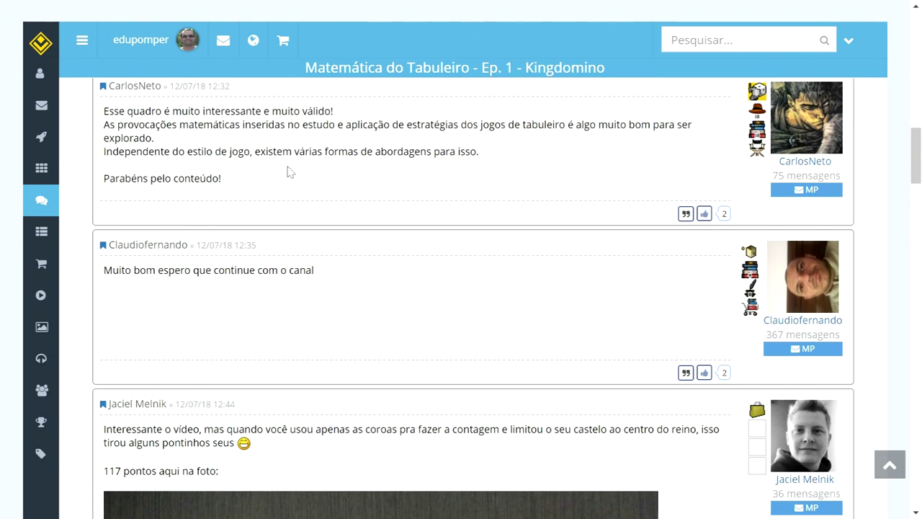
pyautogui.scroll(-4, 374, 185)
pyautogui.scroll(-2, 374, 186)
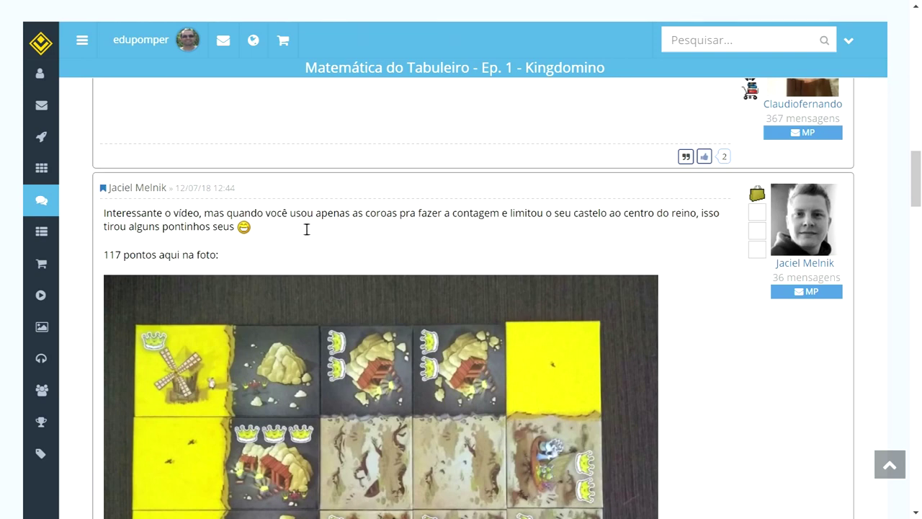
pyautogui.scroll(-1, 438, 221)
pyautogui.scroll(-2, 439, 221)
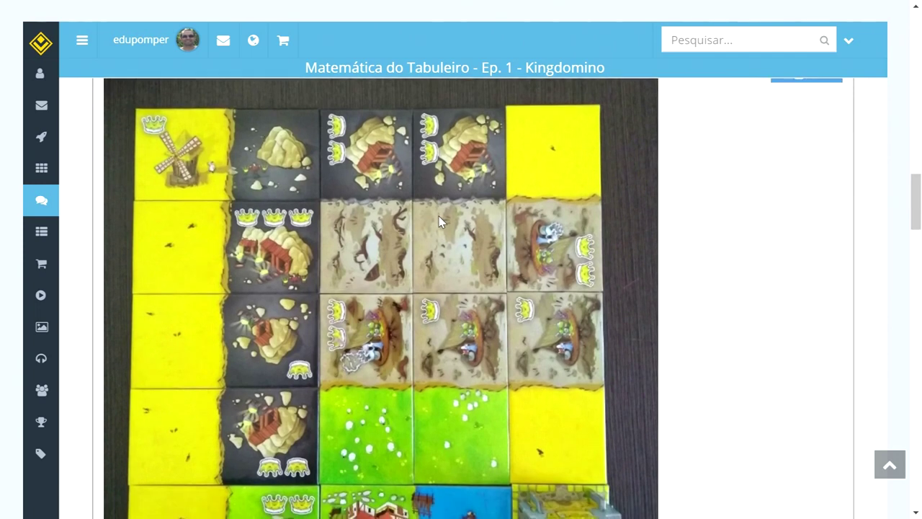
pyautogui.scroll(-1, 438, 216)
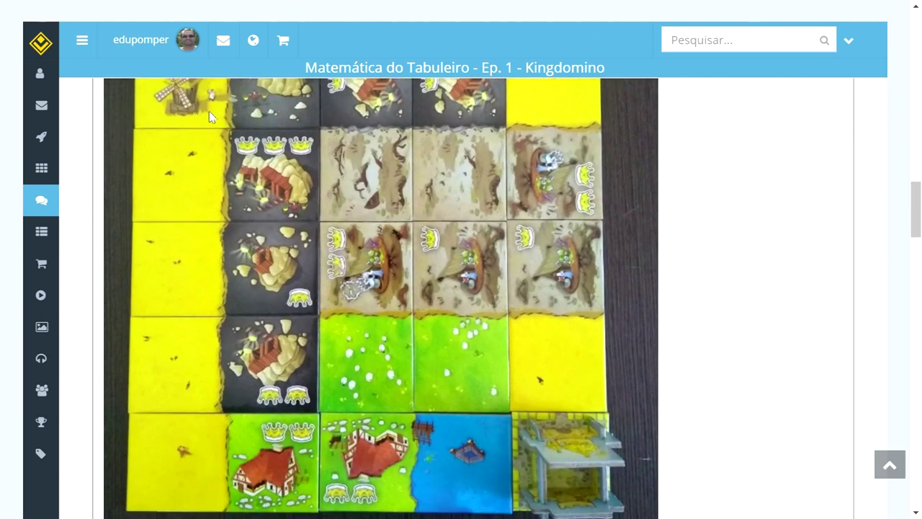
pyautogui.scroll(1, 254, 149)
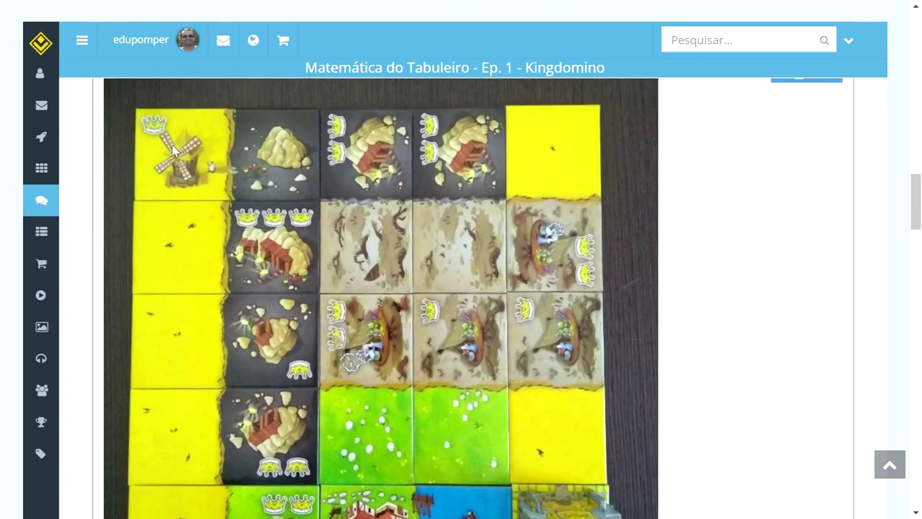
pyautogui.scroll(-1, 261, 187)
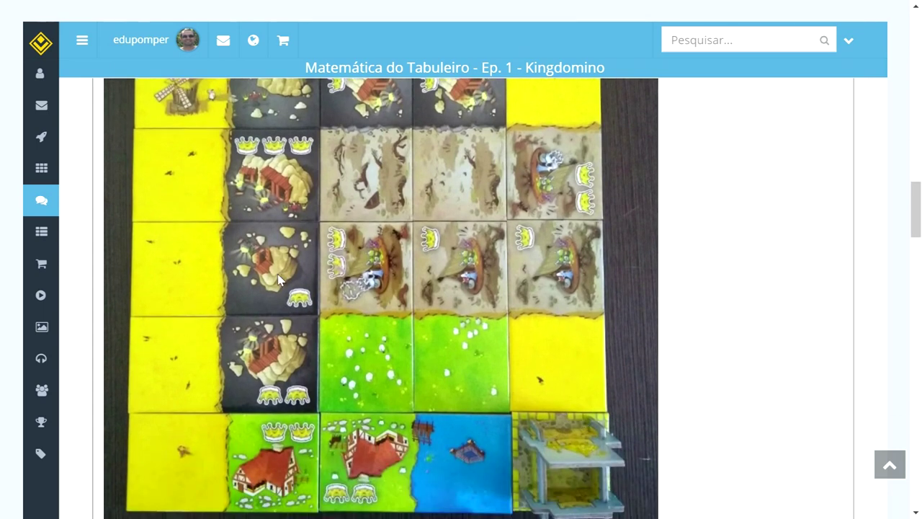
pyautogui.scroll(1, 280, 280)
pyautogui.scroll(-3, 409, 381)
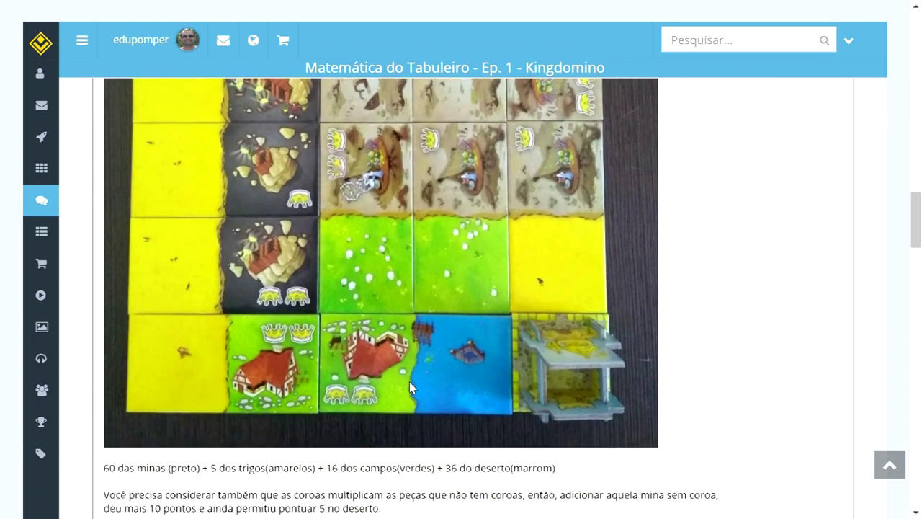
pyautogui.scroll(2, 409, 382)
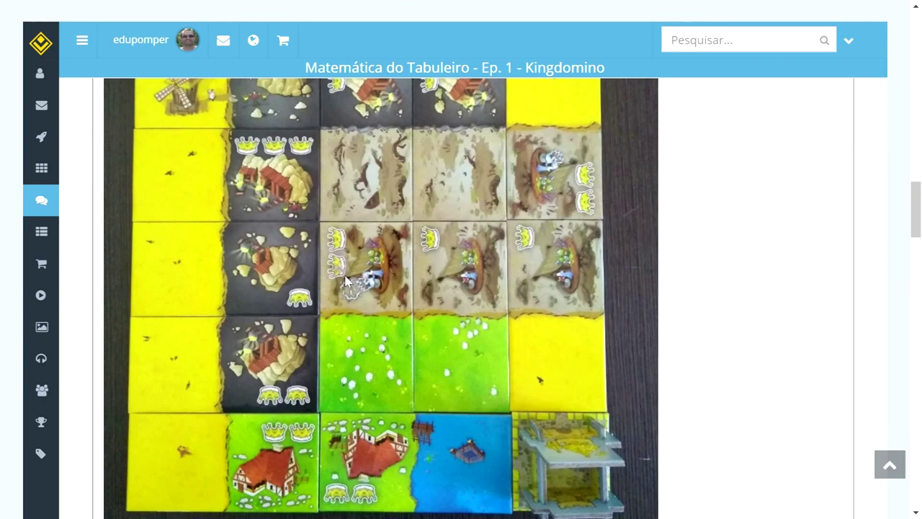
pyautogui.scroll(-1, 409, 292)
pyautogui.scroll(-2, 408, 292)
pyautogui.scroll(-2, 409, 292)
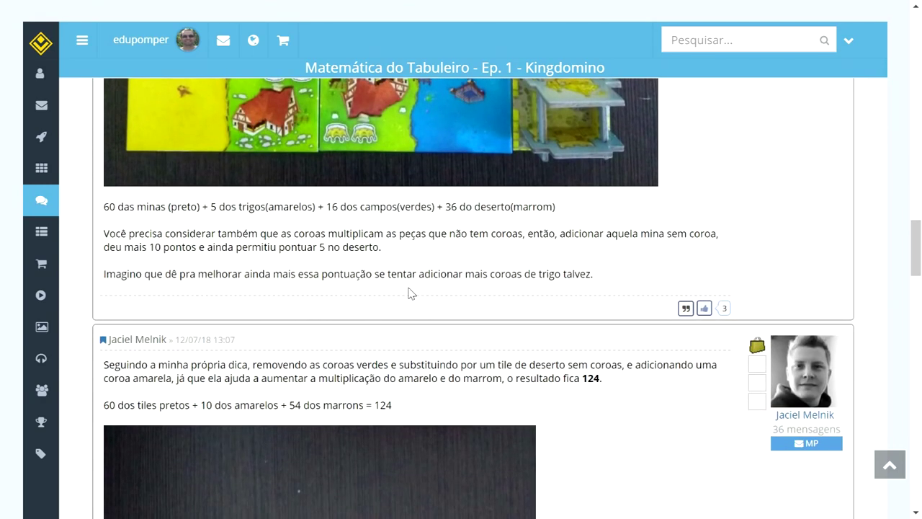
pyautogui.scroll(-1, 409, 292)
pyautogui.scroll(-2, 408, 292)
pyautogui.scroll(-1, 408, 292)
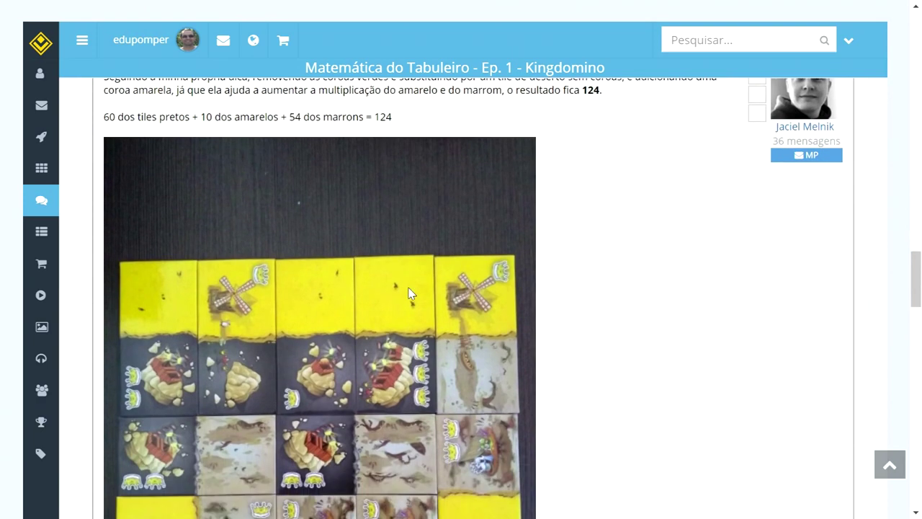
pyautogui.scroll(5, 409, 292)
pyautogui.scroll(1, 408, 292)
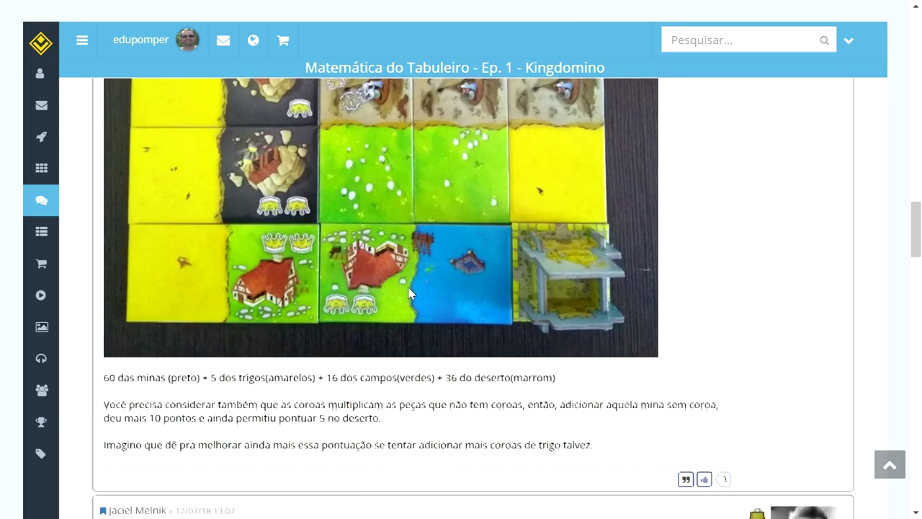
pyautogui.scroll(-5, 409, 291)
pyautogui.scroll(-2, 386, 202)
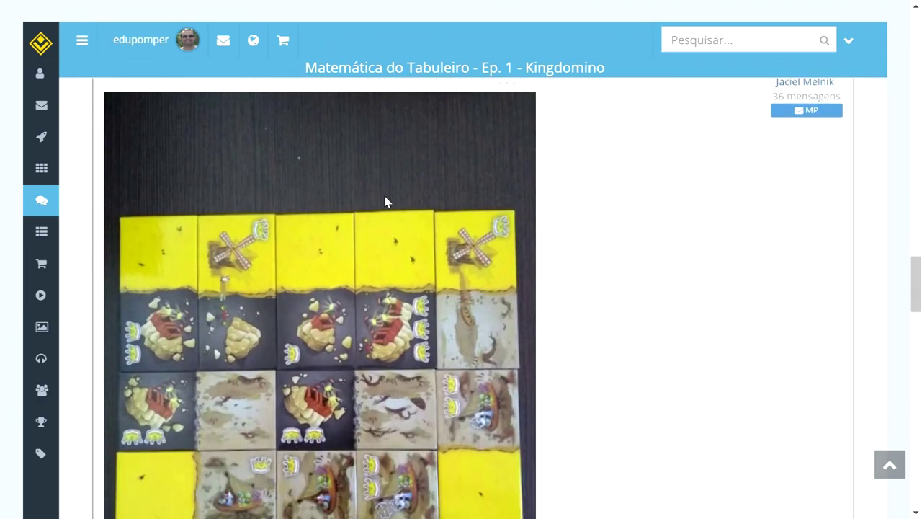
pyautogui.scroll(-2, 386, 201)
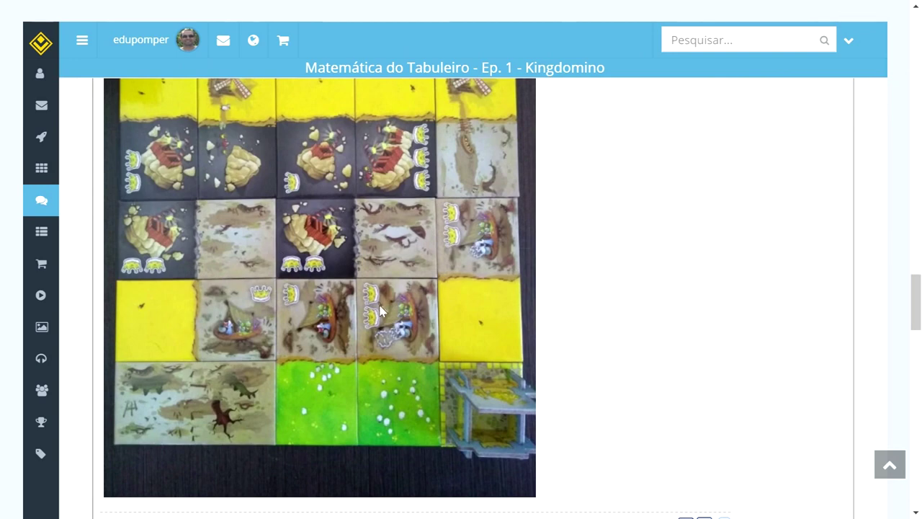
pyautogui.scroll(3, 382, 317)
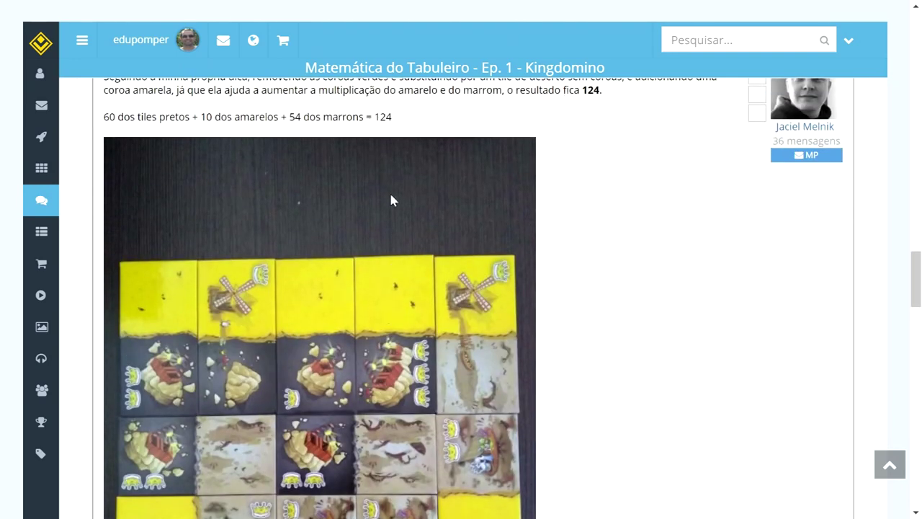
pyautogui.scroll(-2, 389, 190)
pyautogui.scroll(-5, 391, 194)
pyautogui.scroll(-2, 391, 198)
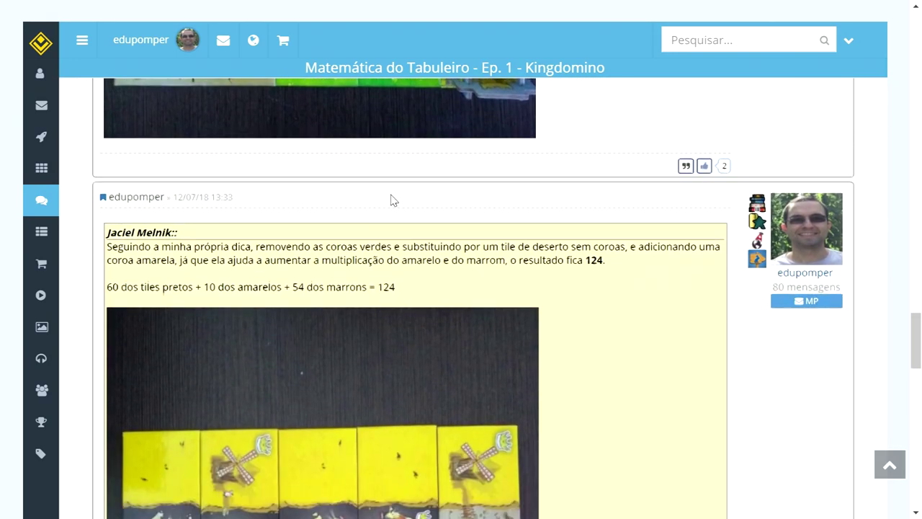
pyautogui.scroll(-2, 390, 199)
pyautogui.scroll(-3, 391, 200)
pyautogui.scroll(-6, 391, 200)
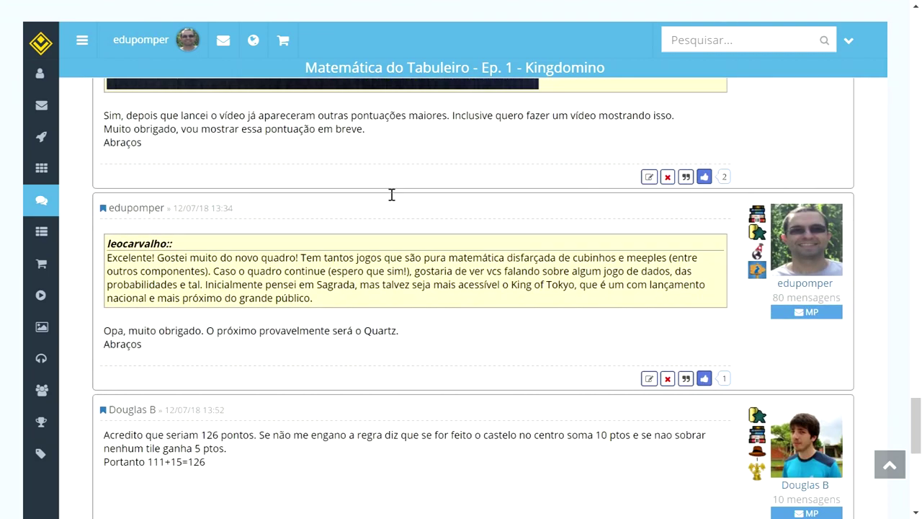
pyautogui.scroll(-2, 391, 199)
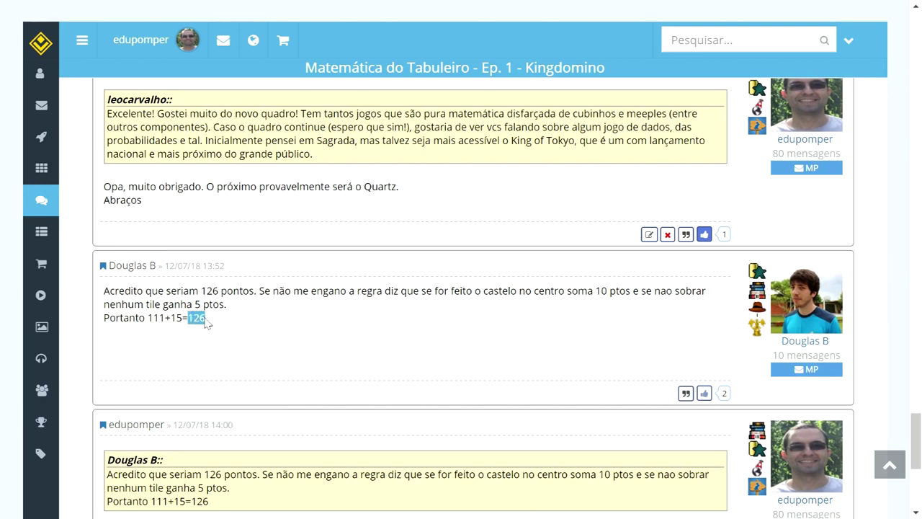
pyautogui.scroll(1, 352, 333)
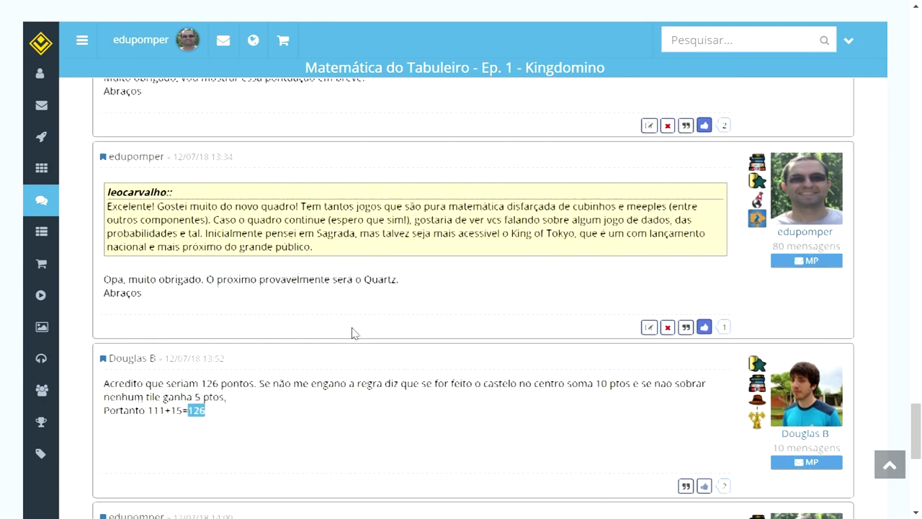
pyautogui.scroll(5, 353, 333)
pyautogui.scroll(2, 353, 333)
pyautogui.scroll(4, 352, 332)
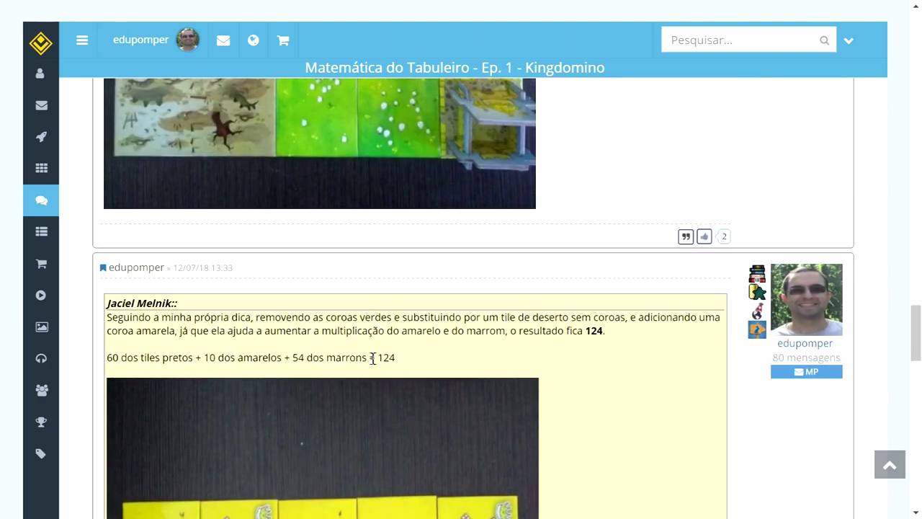
pyautogui.scroll(1, 408, 352)
pyautogui.scroll(4, 408, 350)
pyautogui.scroll(-4, 409, 350)
pyautogui.scroll(-1, 409, 353)
pyautogui.scroll(5, 411, 353)
pyautogui.scroll(-1, 411, 353)
pyautogui.scroll(-3, 411, 353)
pyautogui.scroll(-4, 411, 353)
pyautogui.scroll(2, 410, 353)
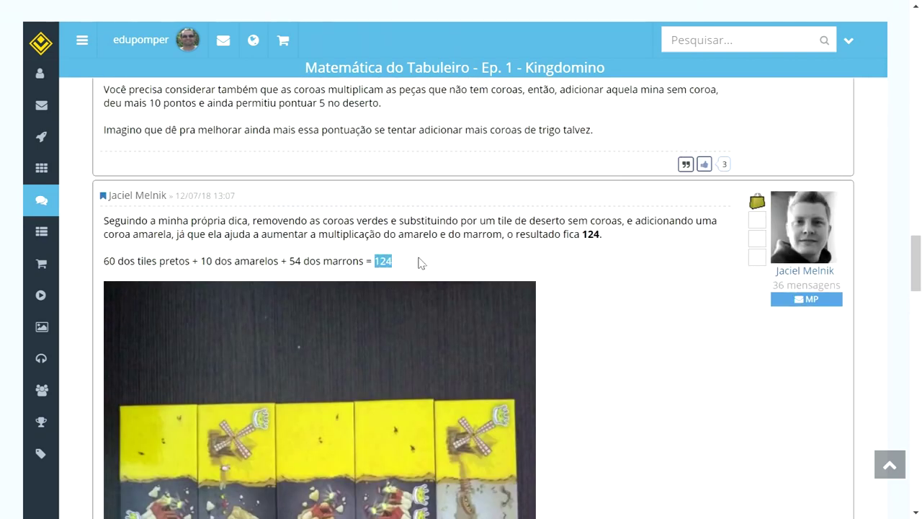
pyautogui.scroll(-6, 414, 254)
pyautogui.scroll(-6, 414, 253)
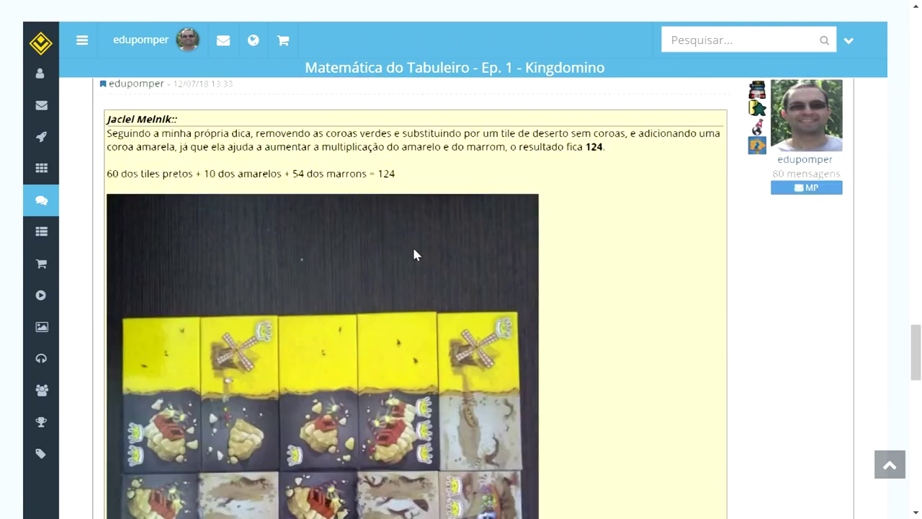
pyautogui.scroll(-5, 414, 253)
pyautogui.scroll(-2, 414, 253)
pyautogui.scroll(-4, 414, 254)
pyautogui.scroll(-1, 414, 254)
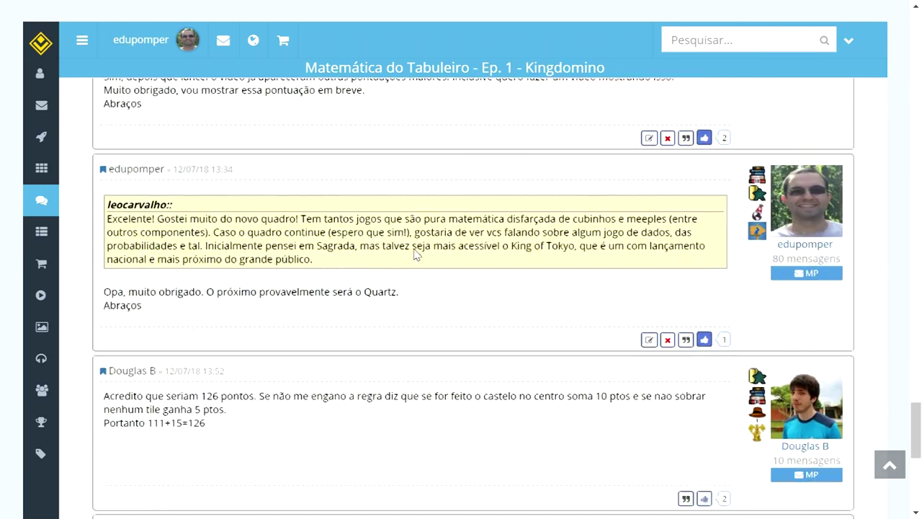
pyautogui.scroll(-5, 414, 254)
pyautogui.scroll(-5, 415, 254)
pyautogui.scroll(-2, 415, 254)
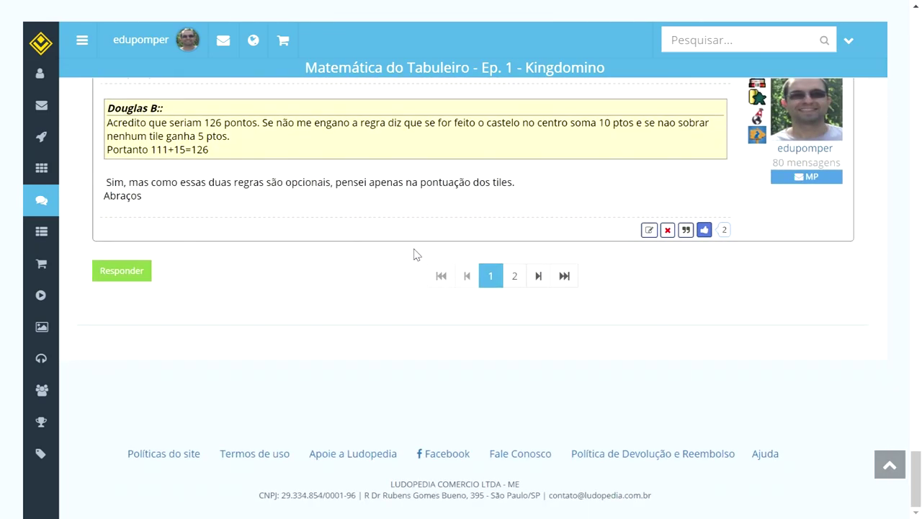
pyautogui.click(516, 277)
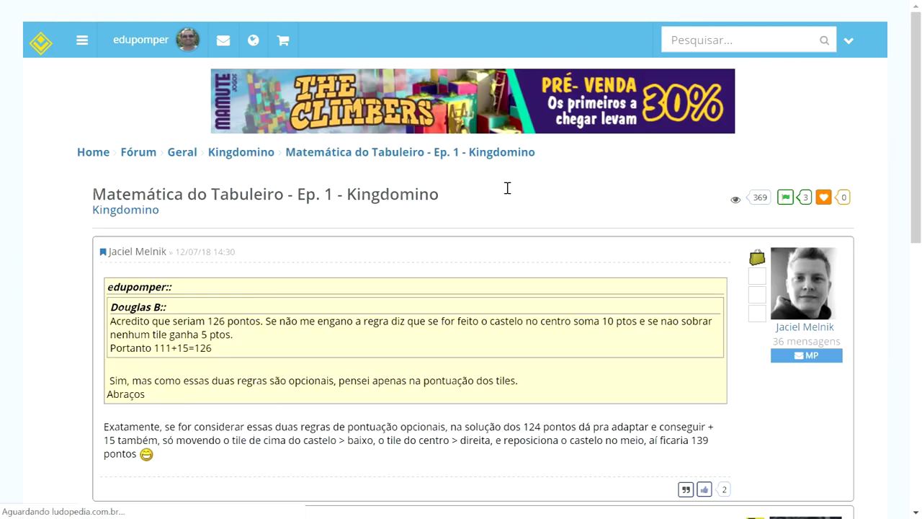
# - Scroll through the comments on page 2 of the Ludopedia topic
pyautogui.scroll(-3, 331, 324)
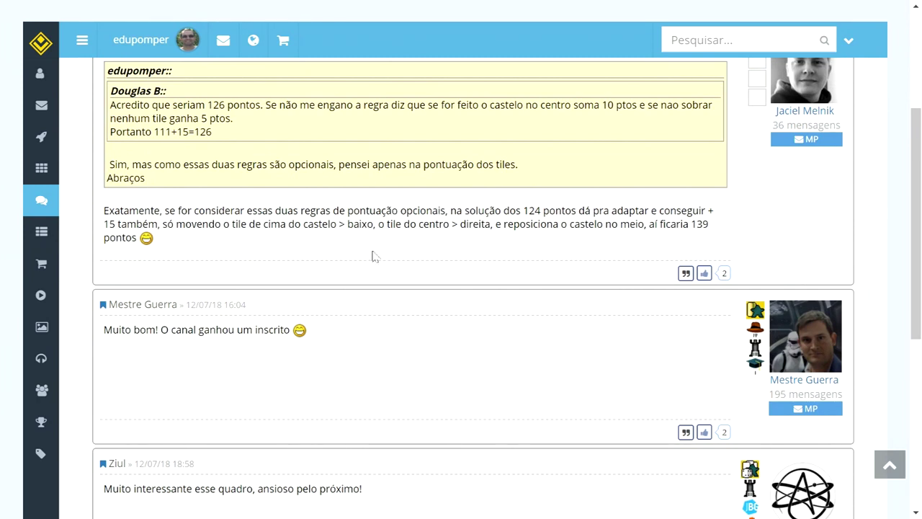
pyautogui.scroll(-3, 536, 230)
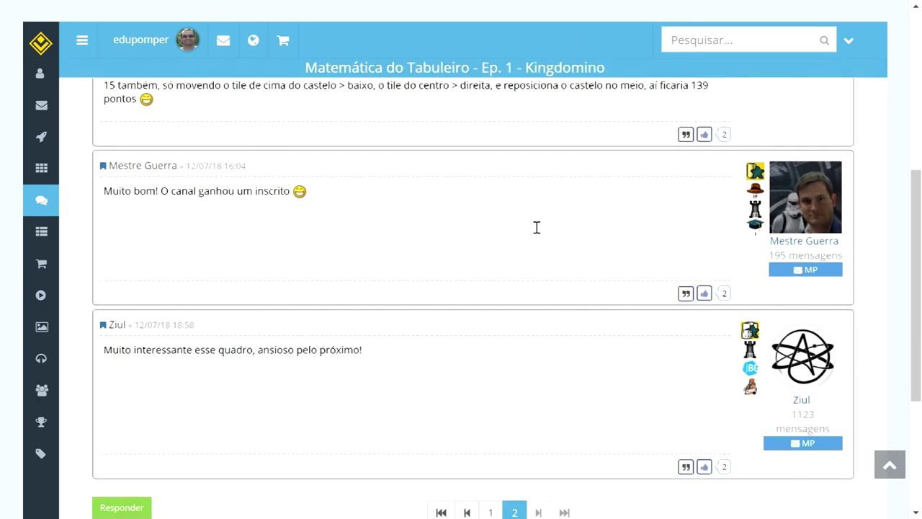
pyautogui.scroll(6, 537, 232)
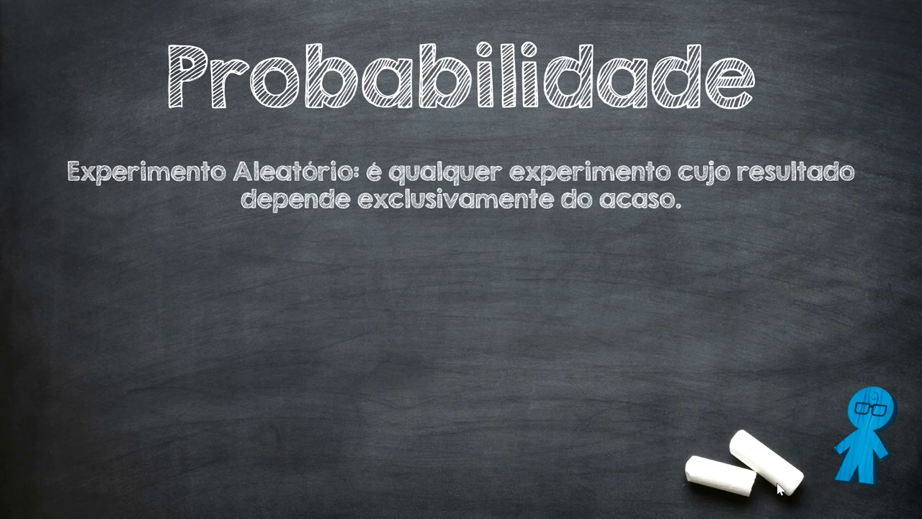
# - Reveal the dice and Quartz examples, Espaço Amostral and the D6 example S = {1,2,3,4,5,6}, then advance
pyautogui.press('Right')
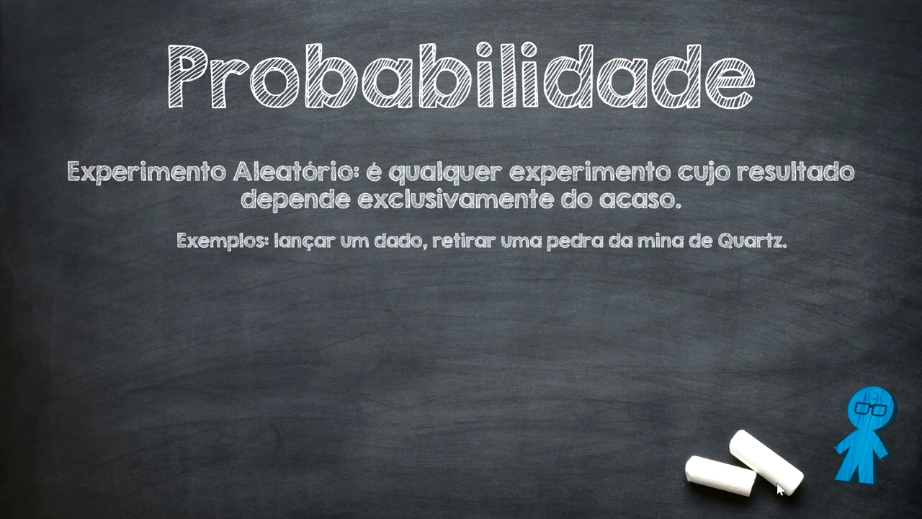
pyautogui.click(779, 489)
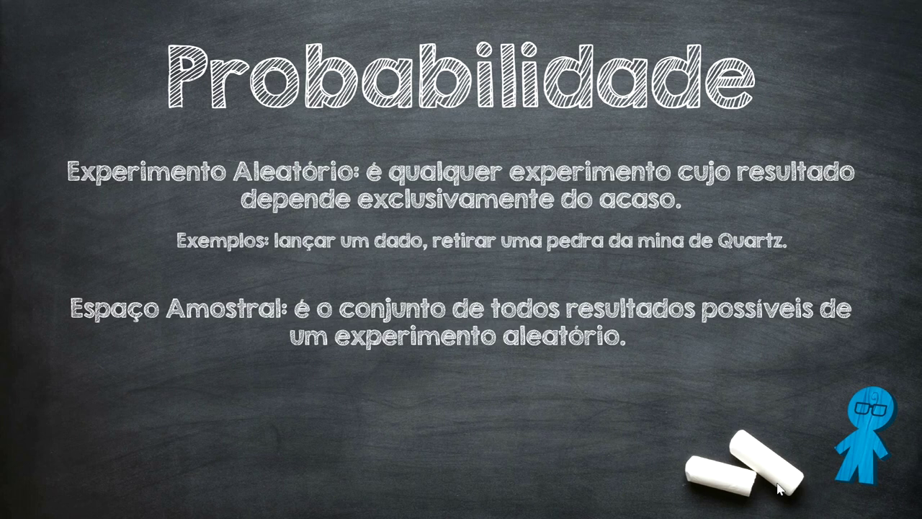
pyautogui.click(778, 489)
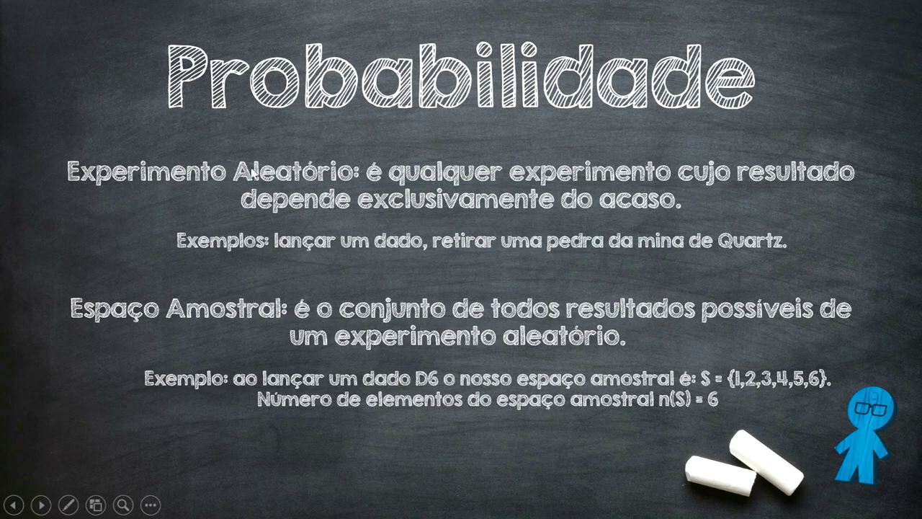
pyautogui.moveTo(81, 504)
pyautogui.click(191, 303)
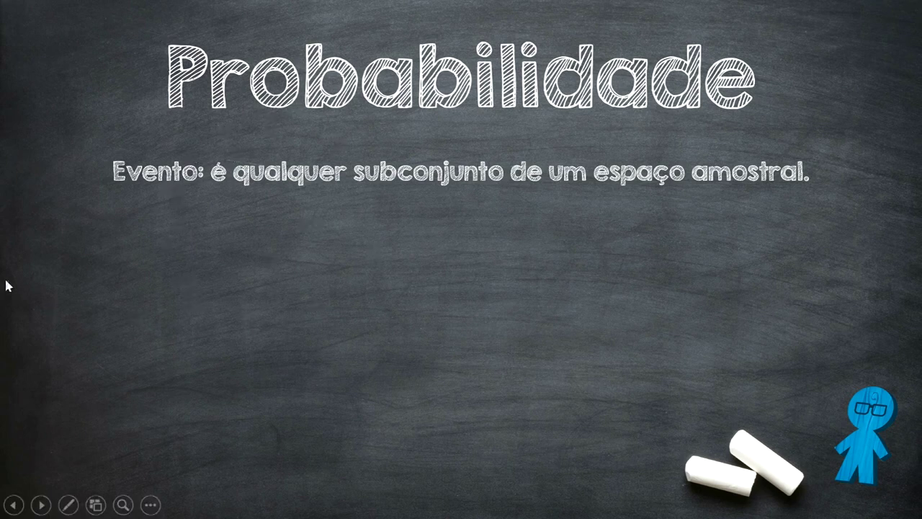
# - Show the rolling-a-3 event A and the even-number event B, then go to the next slide
pyautogui.click(318, 185)
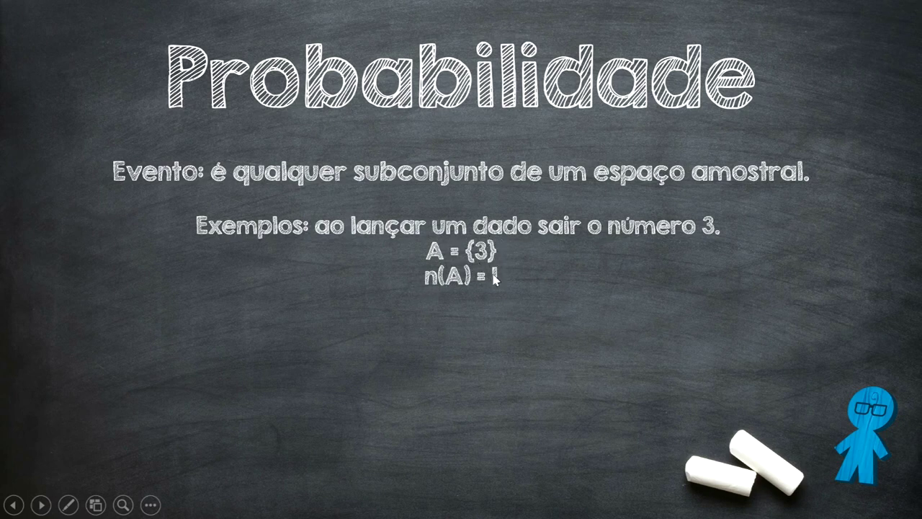
pyautogui.click(404, 325)
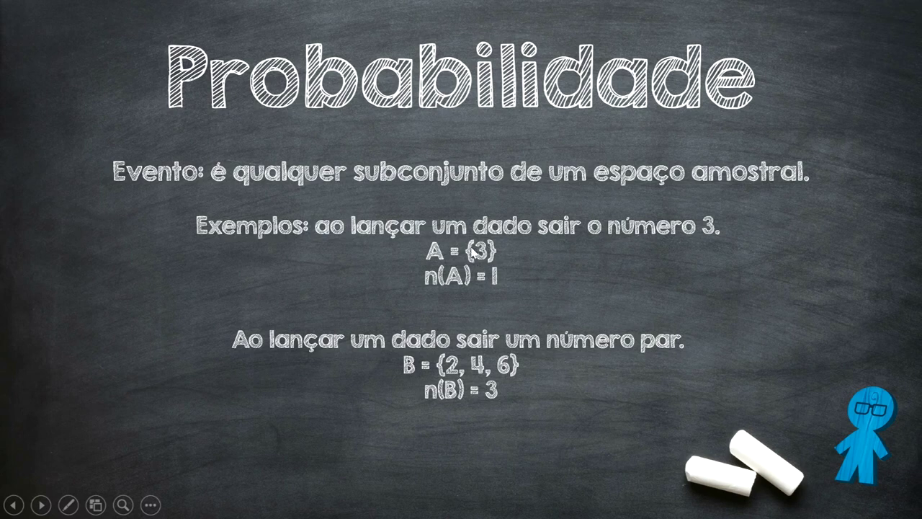
pyautogui.click(547, 384)
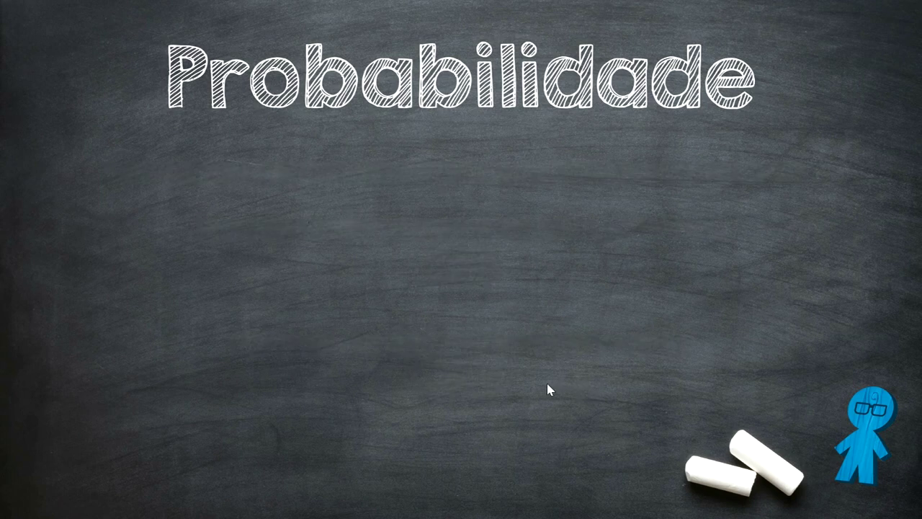
# - Reveal P(A) = n(A)/n(S), the even-number example with n(B) = 3, and P(B) = 50%
pyautogui.click(547, 384)
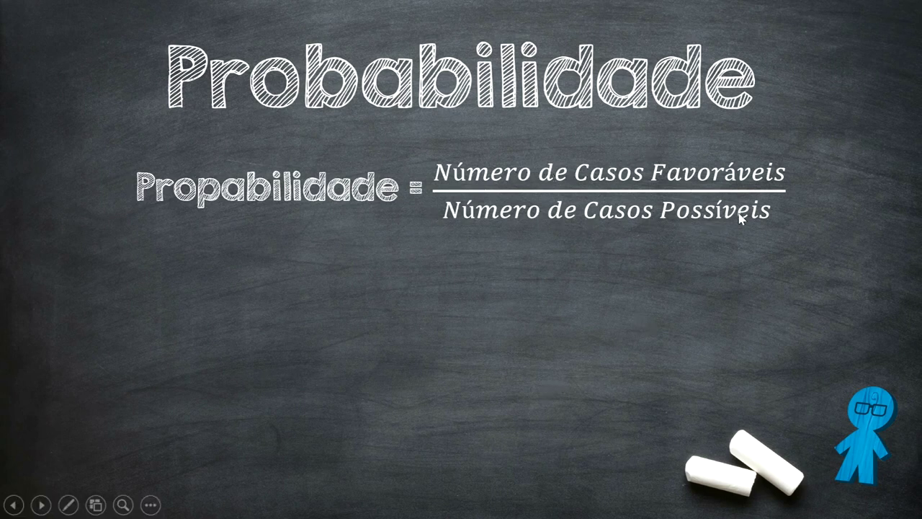
pyautogui.click(360, 272)
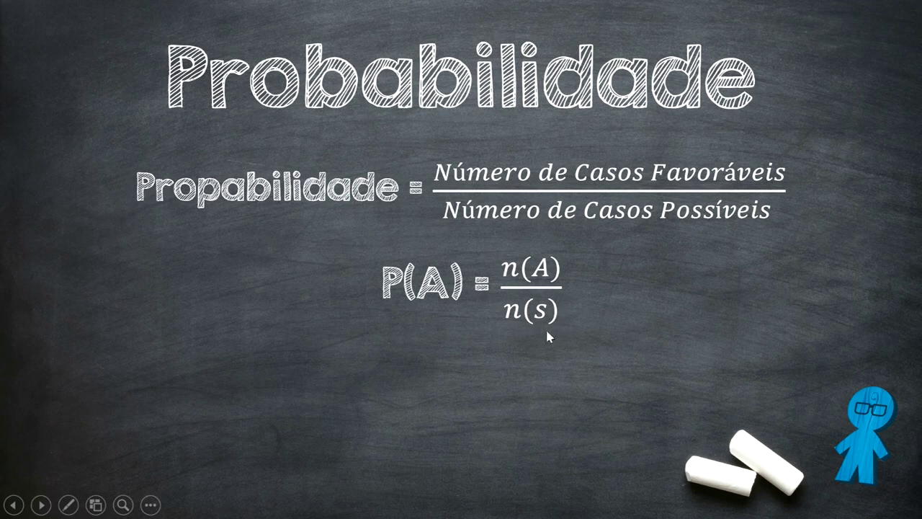
pyautogui.click(214, 319)
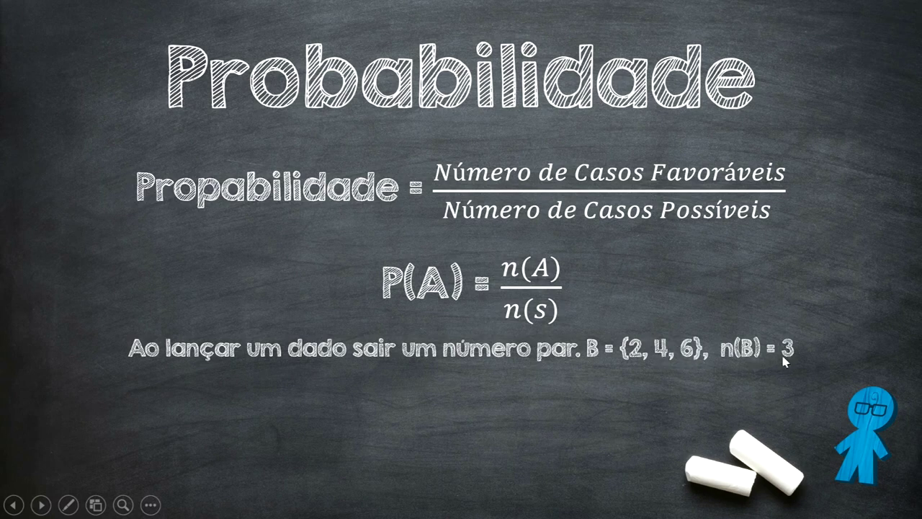
pyautogui.click(735, 333)
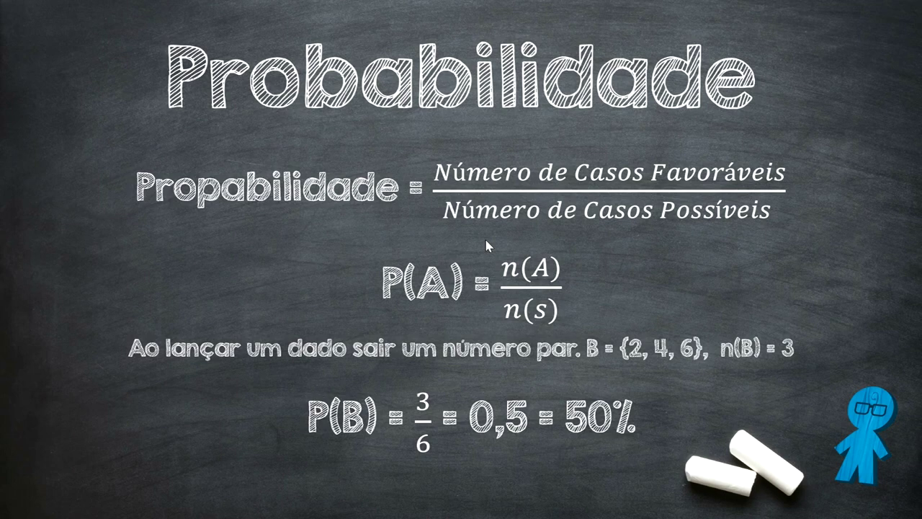
pyautogui.click(486, 246)
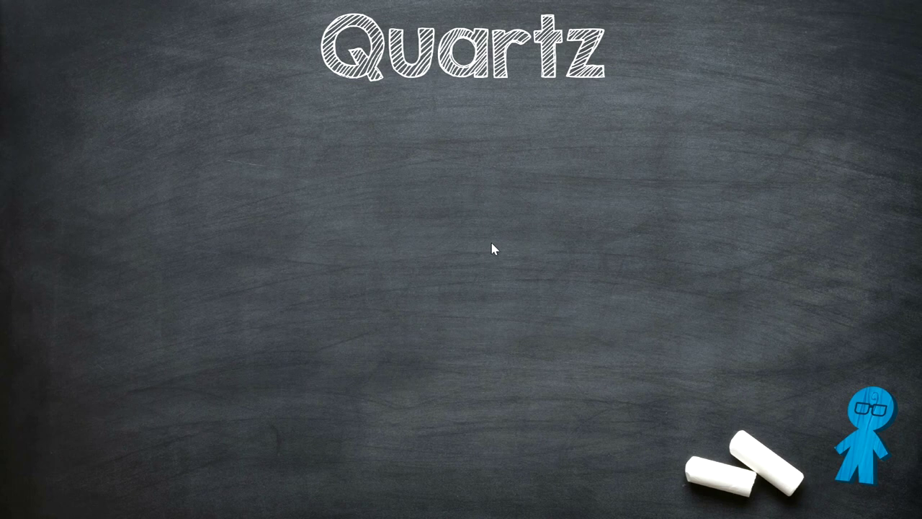
# - Animate the Jogo Quartz probability table onto the Quartz slide
pyautogui.click(493, 249)
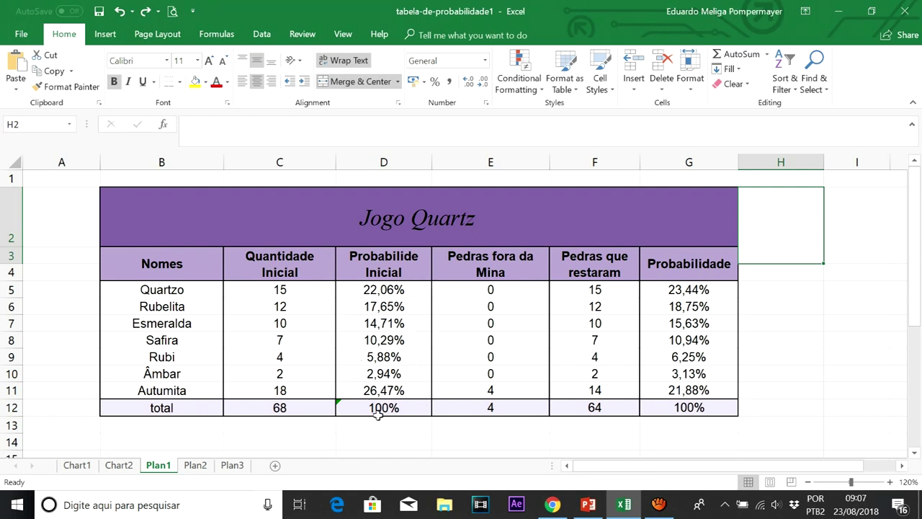
pyautogui.click(383, 290)
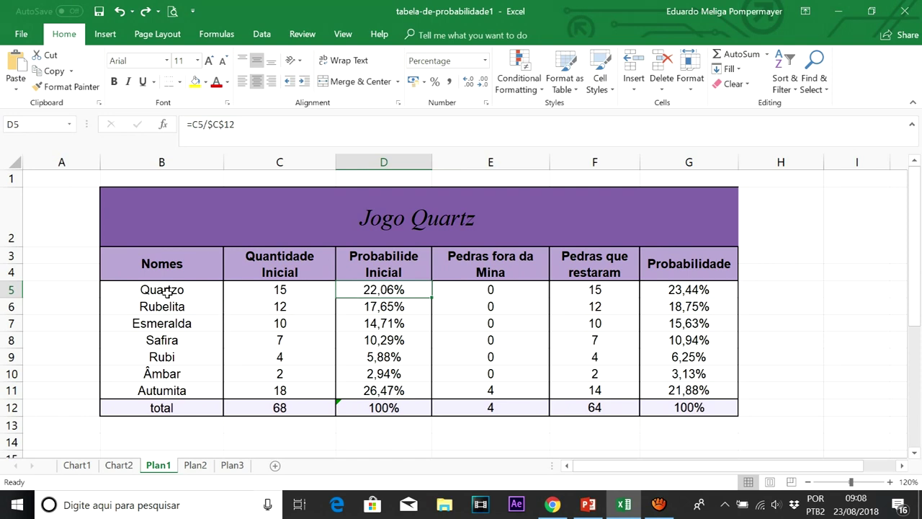
pyautogui.press('F2')
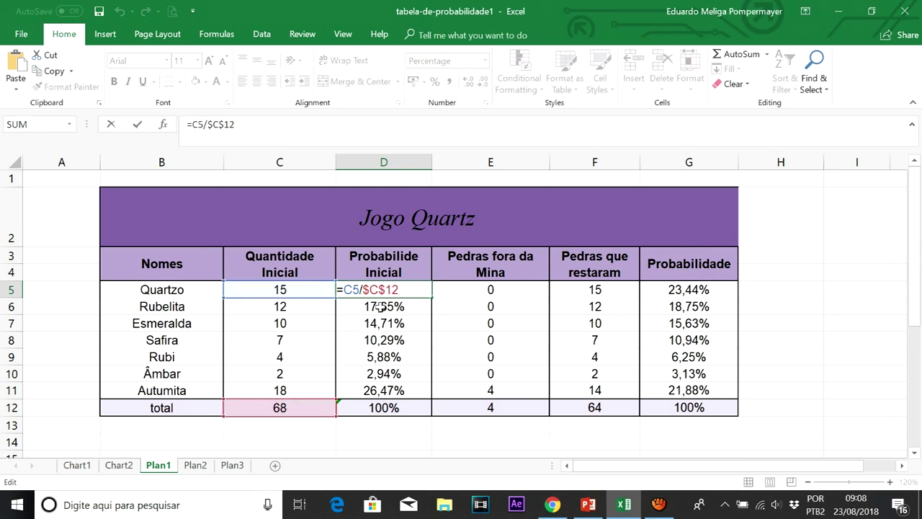
pyautogui.press('Return')
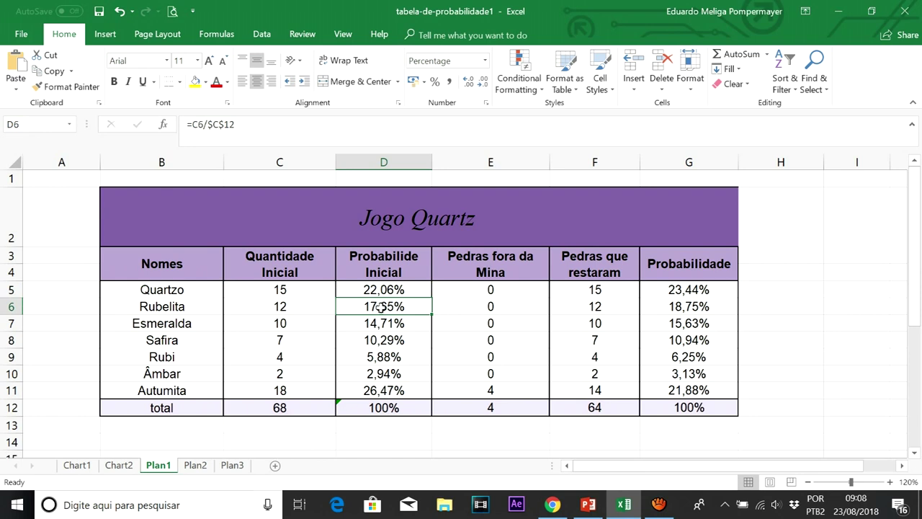
pyautogui.click(391, 393)
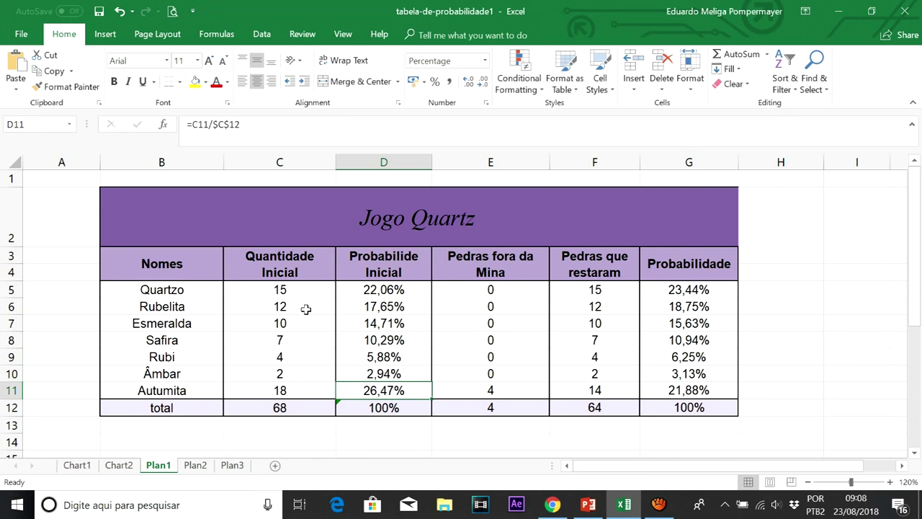
pyautogui.click(306, 373)
pyautogui.click(374, 373)
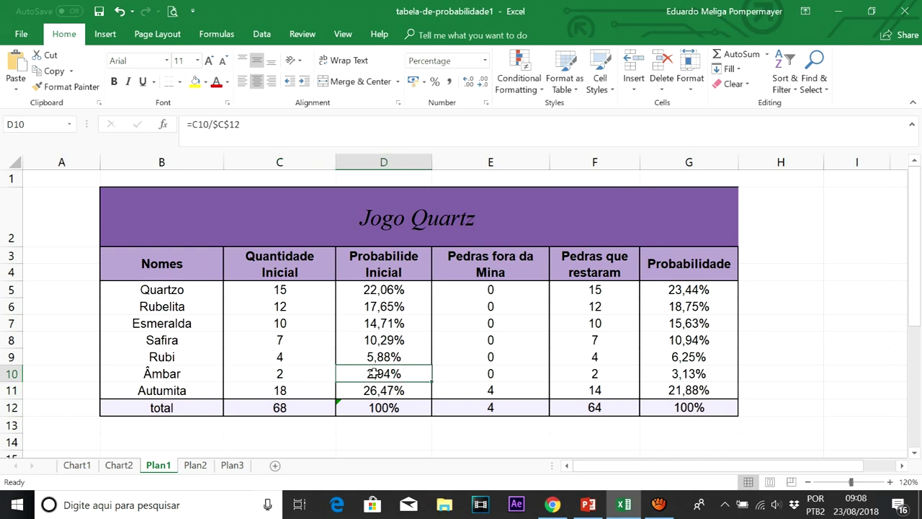
pyautogui.click(489, 390)
# - Reset Autumita's removed stones in E11 to 0 and inspect F5's remaining-stones formula references
pyautogui.write('0')
pyautogui.press('Return')
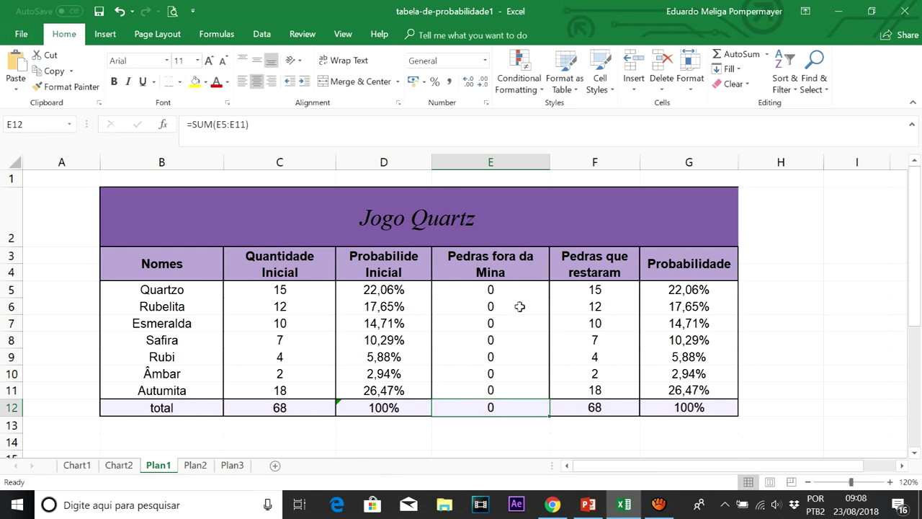
pyautogui.click(596, 289)
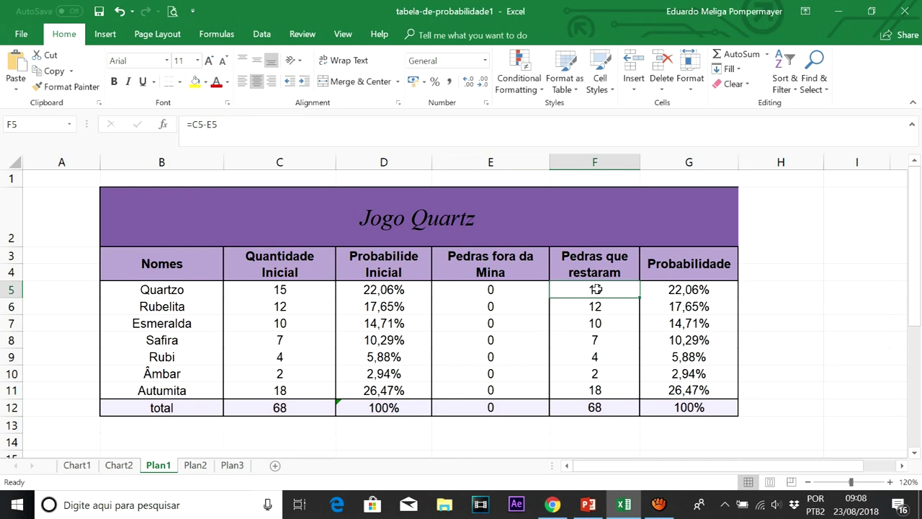
pyautogui.click(482, 296)
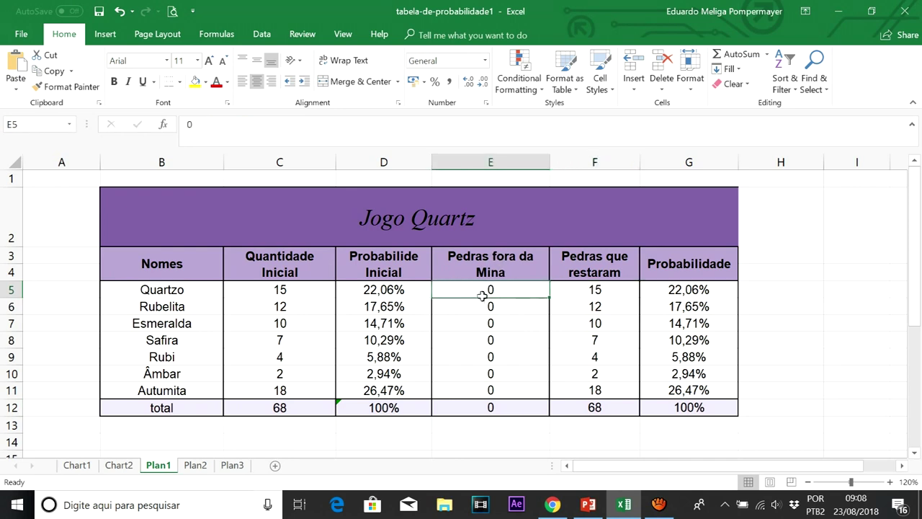
pyautogui.click(591, 289)
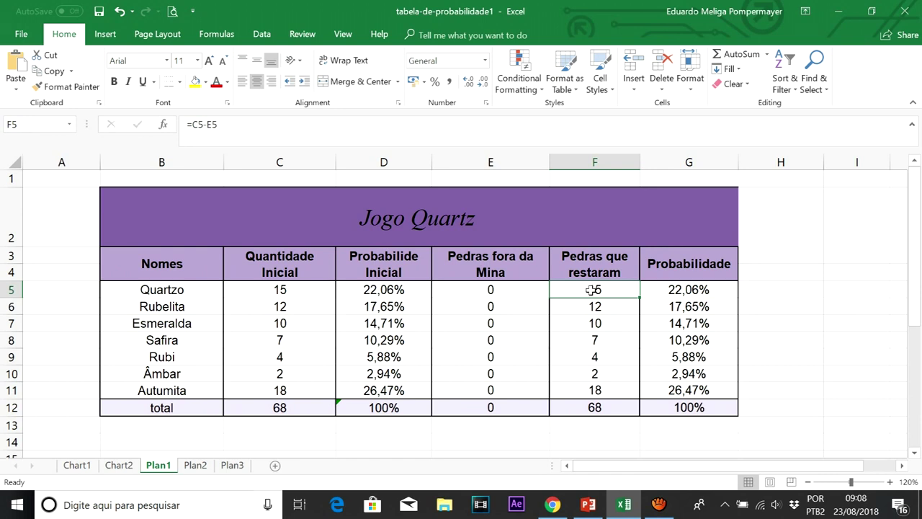
pyautogui.doubleClick(591, 290)
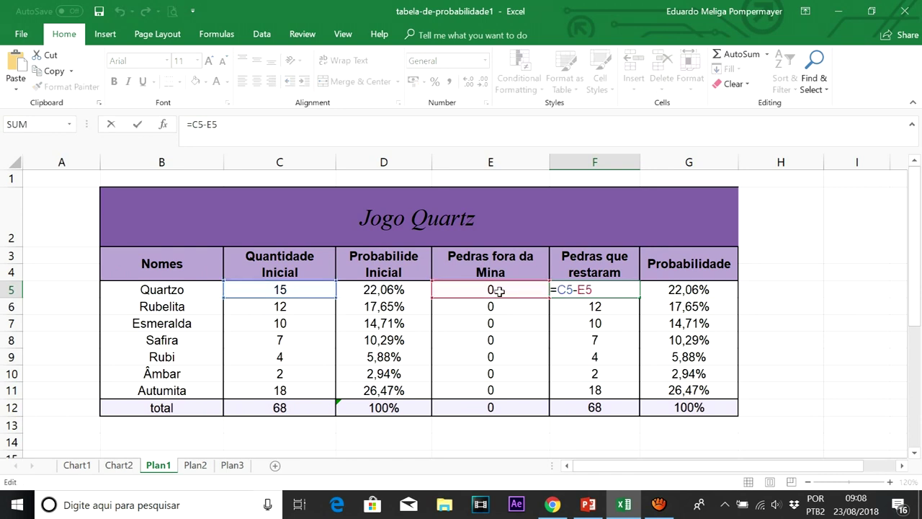
pyautogui.press('Return')
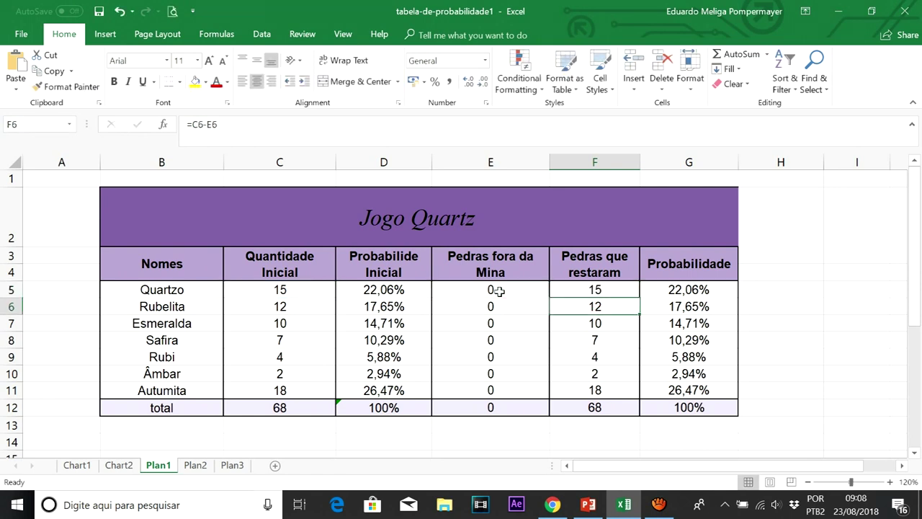
# - Enter 1 as Quartzo's removed stones in E5
pyautogui.click(494, 289)
pyautogui.write('1')
pyautogui.press('Return')
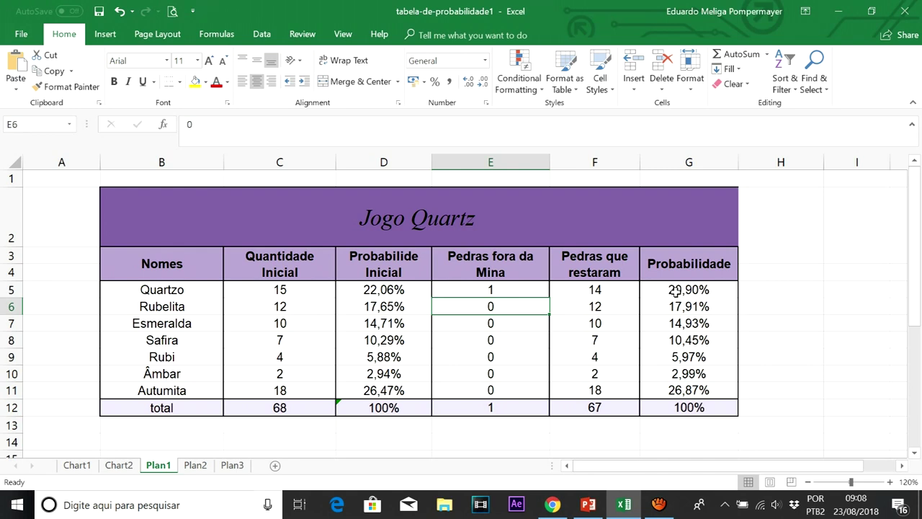
# - Compare the F12, G5 and D5 formulas and select the updated probabilities G6:G11
pyautogui.click(597, 409)
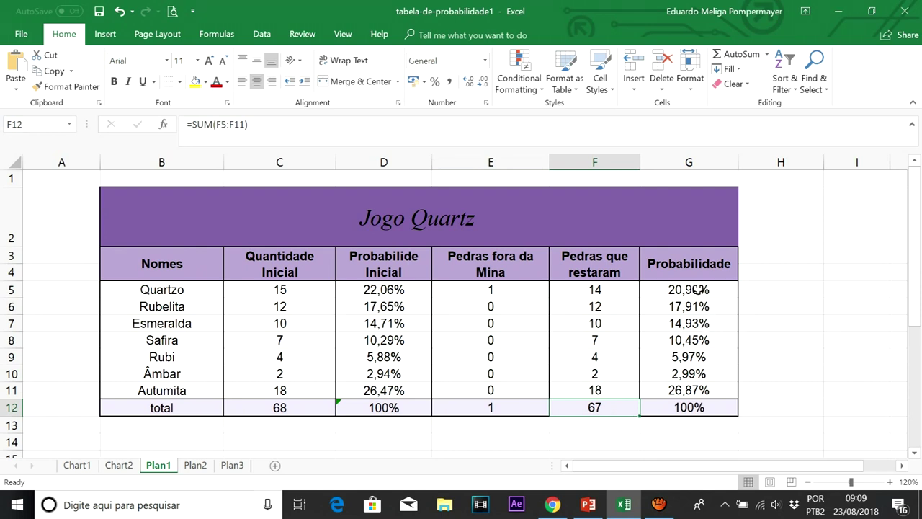
pyautogui.click(700, 290)
pyautogui.click(378, 290)
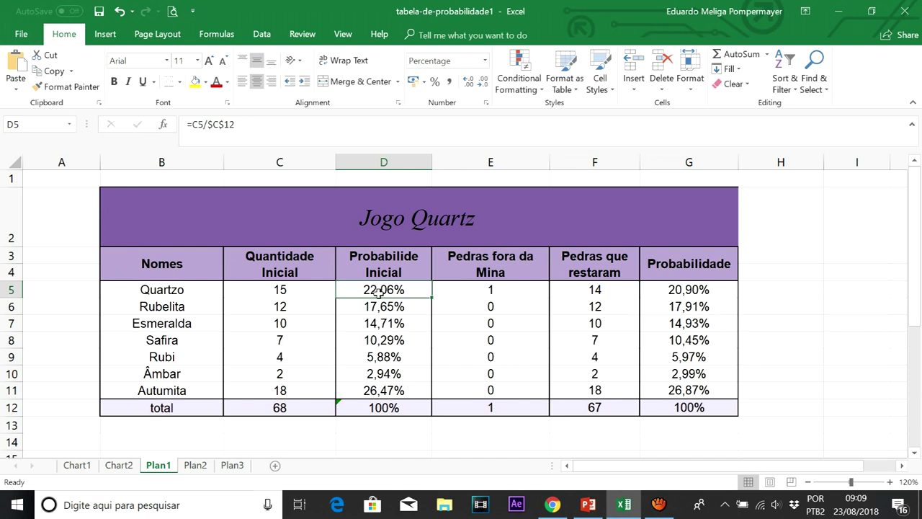
pyautogui.click(709, 289)
pyautogui.moveTo(691, 306); pyautogui.dragTo(689, 390)
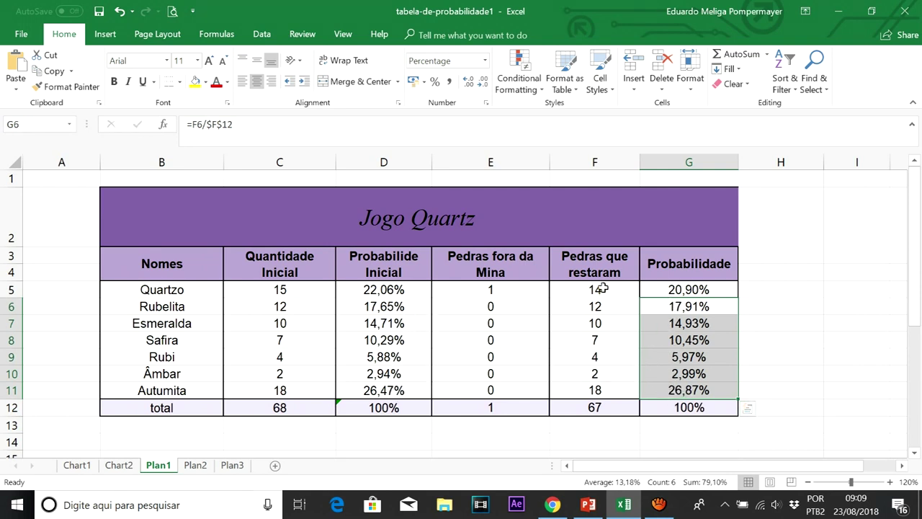
pyautogui.click(508, 291)
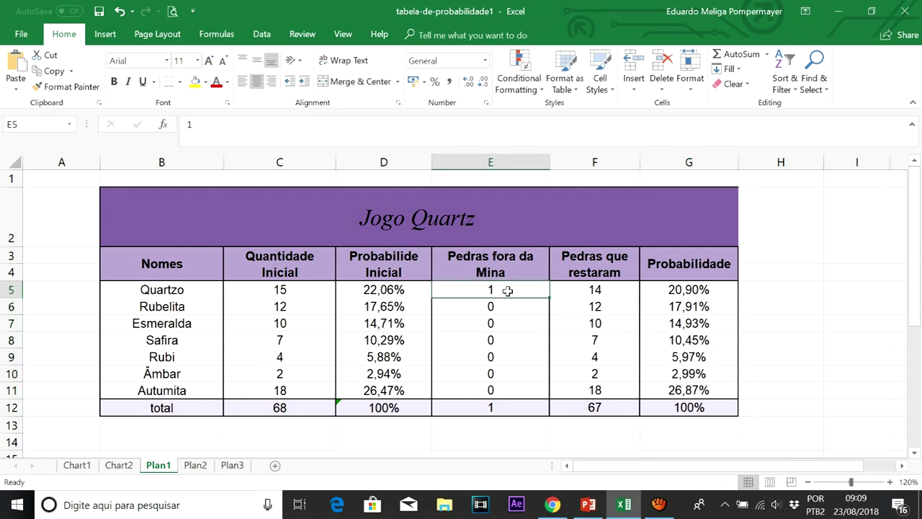
# - Enter removed counts 2, 1, 2, 1 for Quartzo, Rubelita, Esmeralda and Safira, leaving Rubi at 0
pyautogui.write('2')
pyautogui.press('Return')
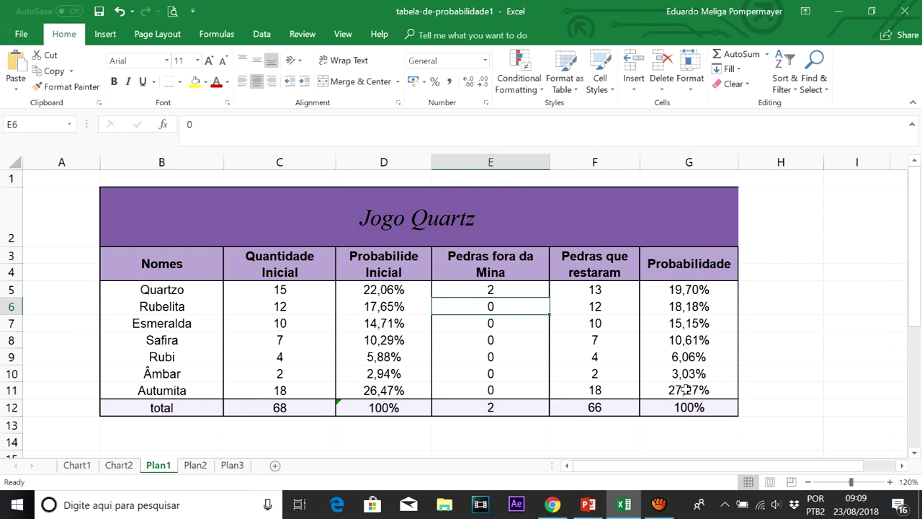
pyautogui.write('1')
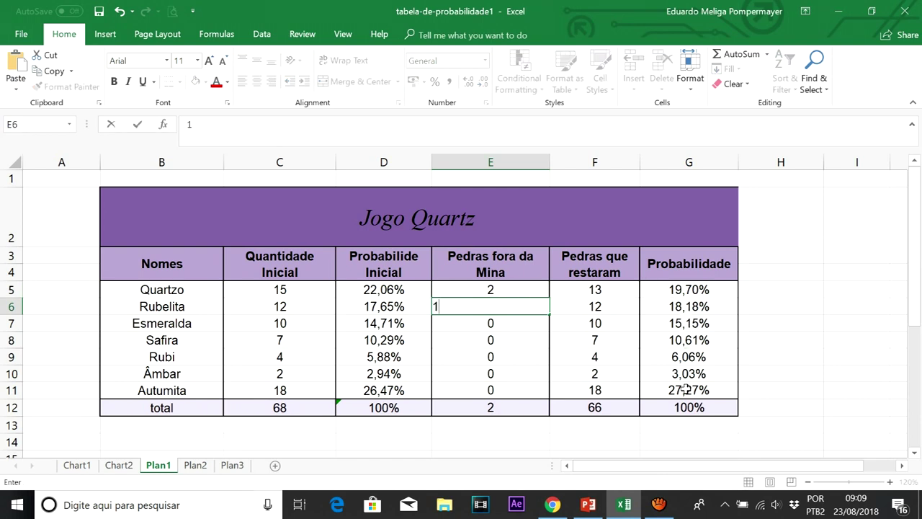
pyautogui.press('Return')
pyautogui.write('2')
pyautogui.press('Return')
pyautogui.write('3')
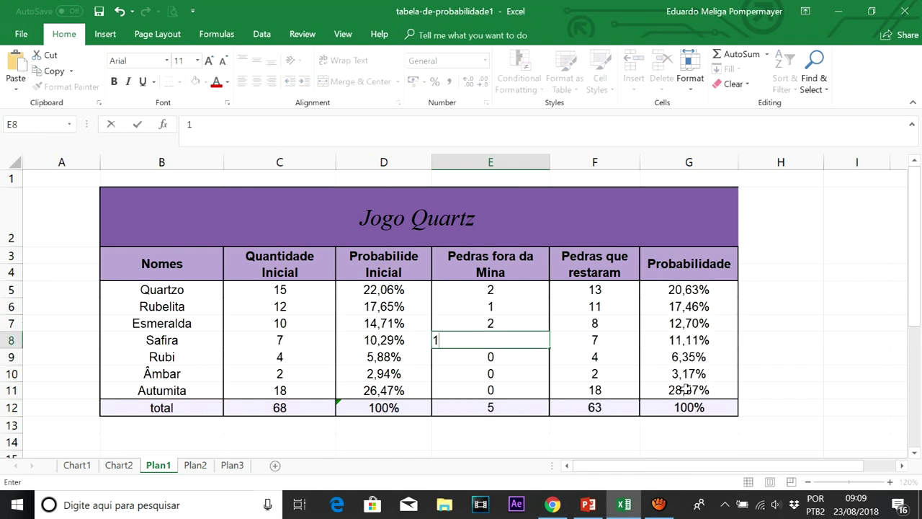
pyautogui.press('Return')
pyautogui.press('Return')
pyautogui.press('Return')
pyautogui.write('4')
pyautogui.press('Return')
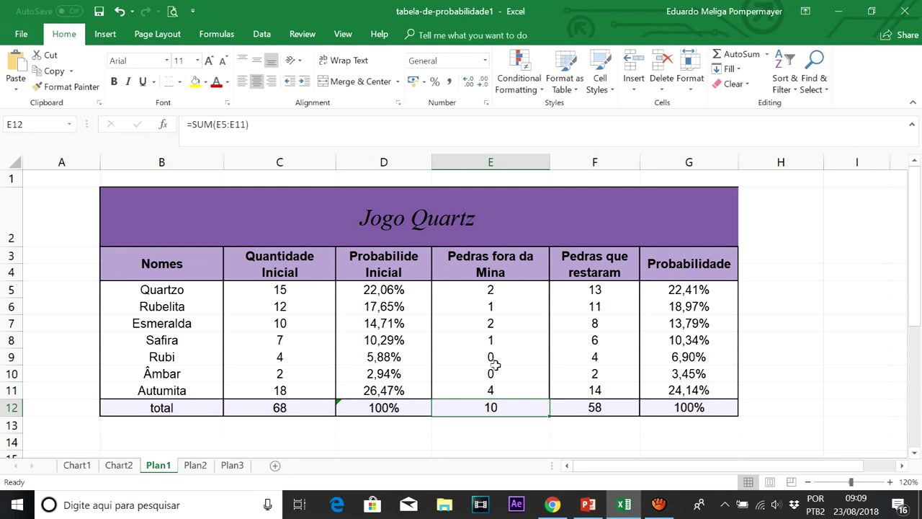
# - Check Quartzo's probability formula and set Âmbar's removed stones to 2
pyautogui.click(712, 291)
pyautogui.click(515, 292)
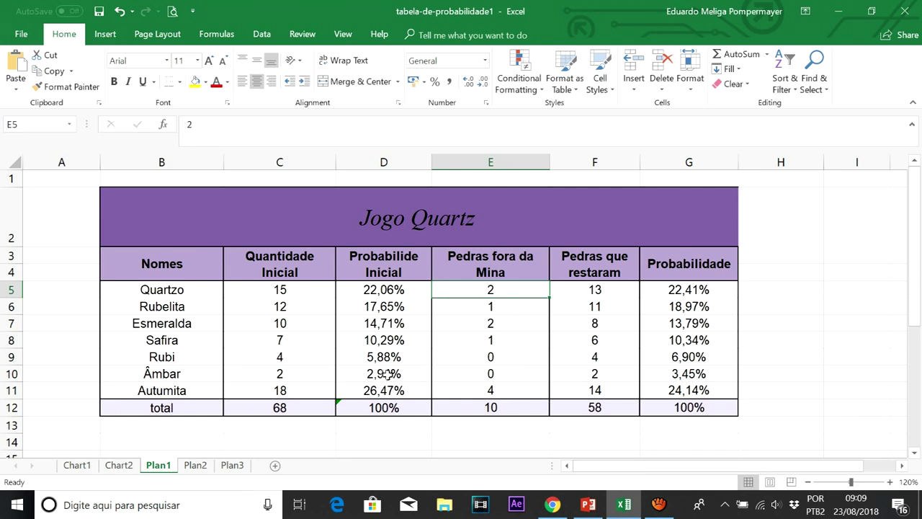
pyautogui.click(506, 374)
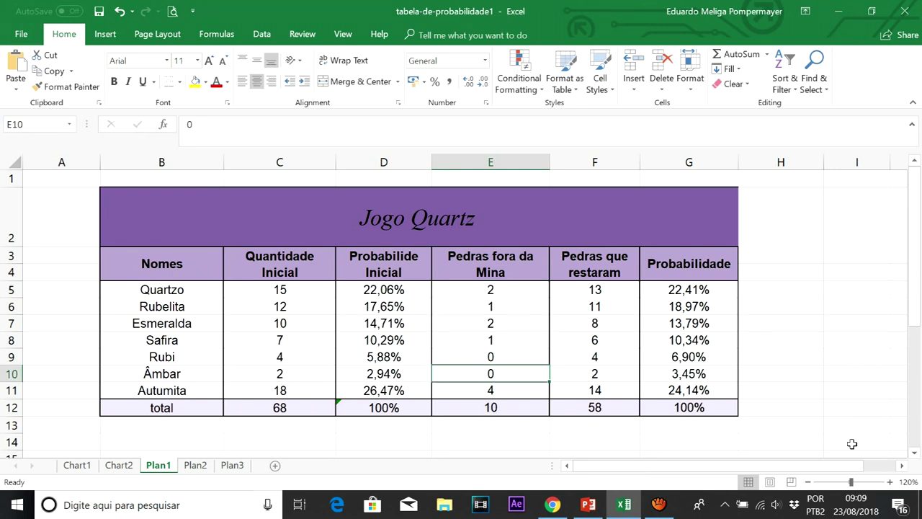
pyautogui.write('1')
pyautogui.press('Return')
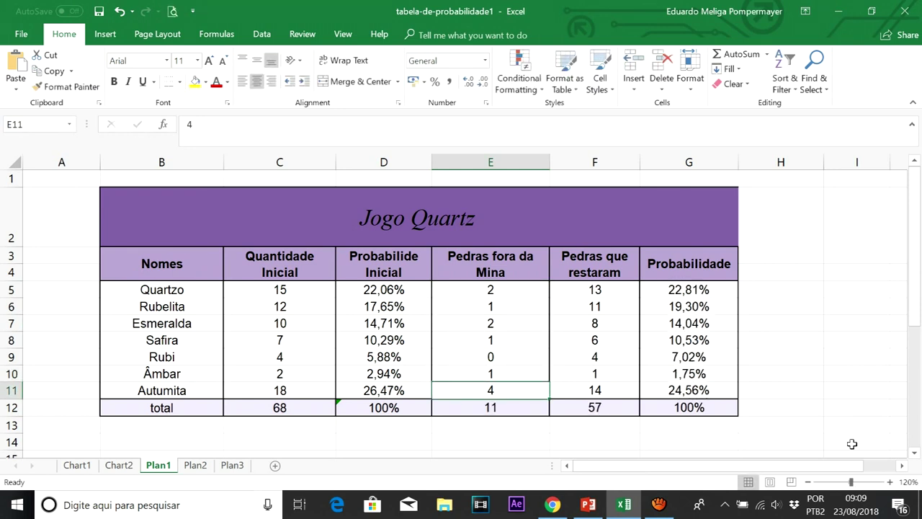
pyautogui.click(508, 370)
pyautogui.write('2')
pyautogui.press('Return')
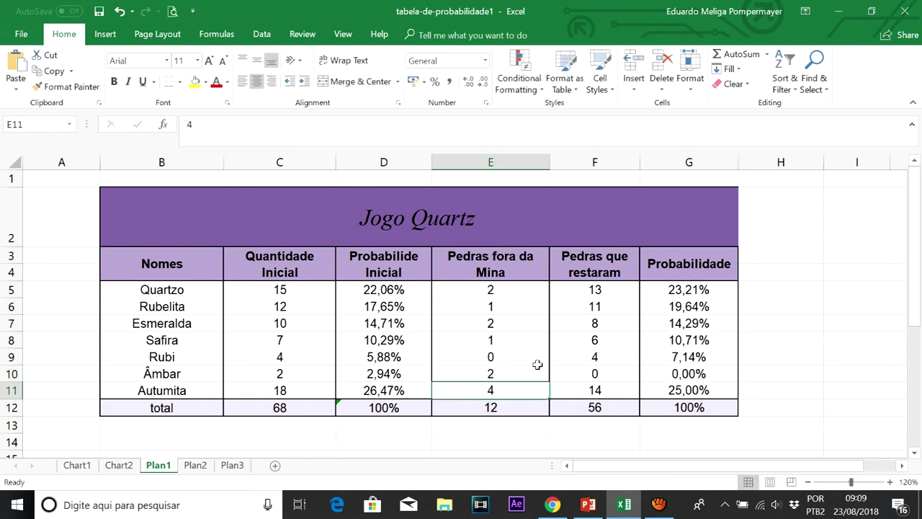
# - Review the SUM formulas in E12 and F12 and select the final probabilities G5:G11
pyautogui.click(499, 356)
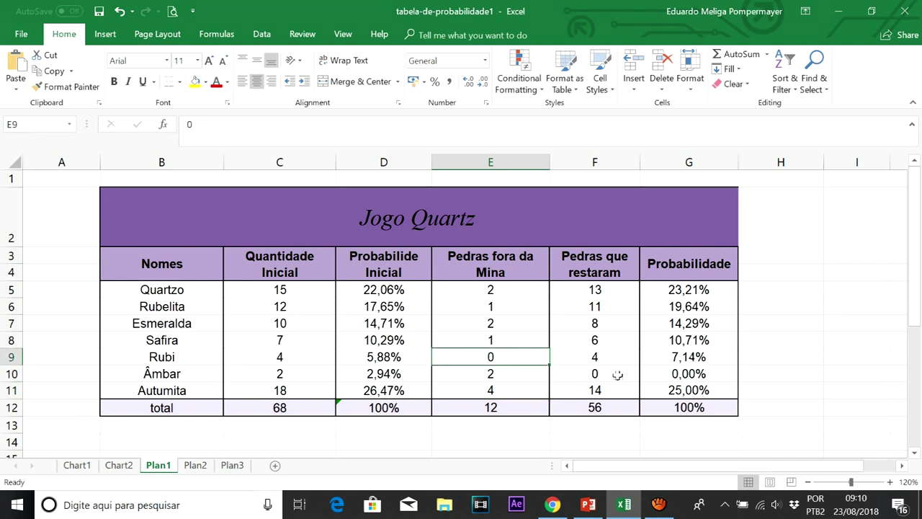
pyautogui.click(507, 407)
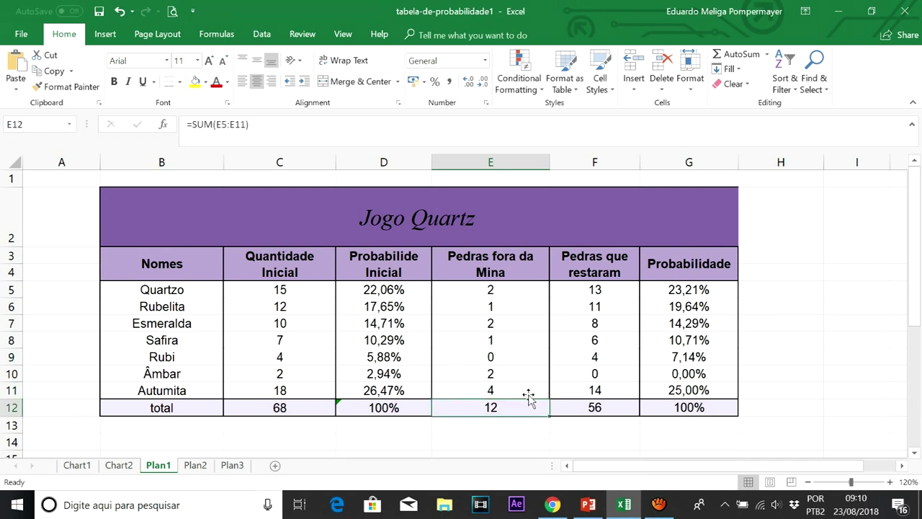
pyautogui.click(614, 413)
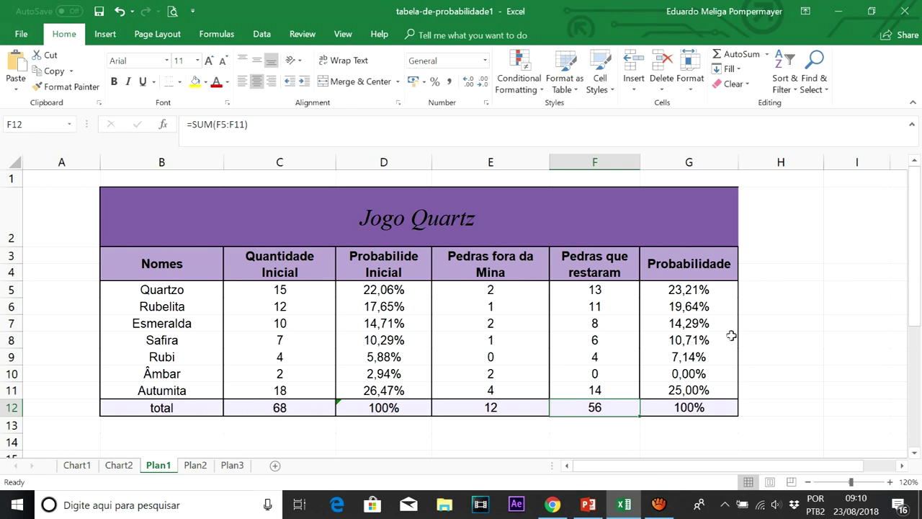
pyautogui.moveTo(711, 291); pyautogui.dragTo(702, 390)
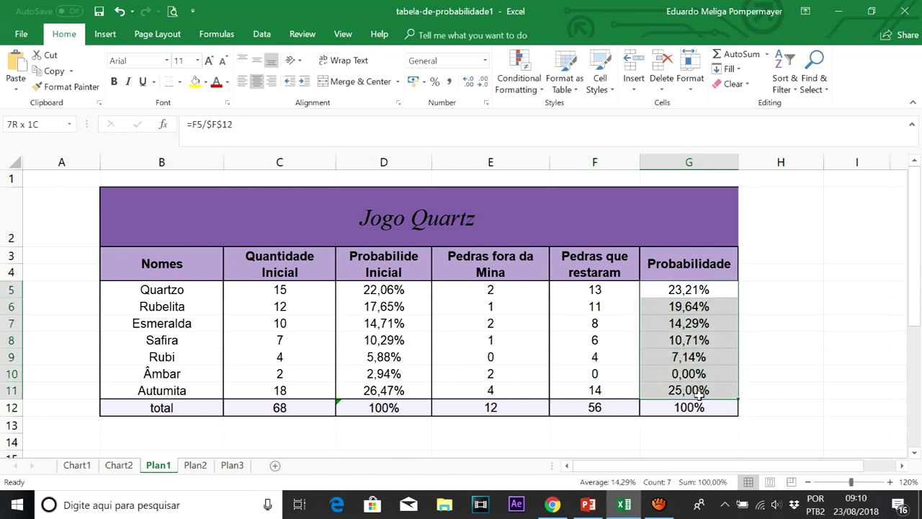
pyautogui.moveTo(670, 290); pyautogui.dragTo(671, 390)
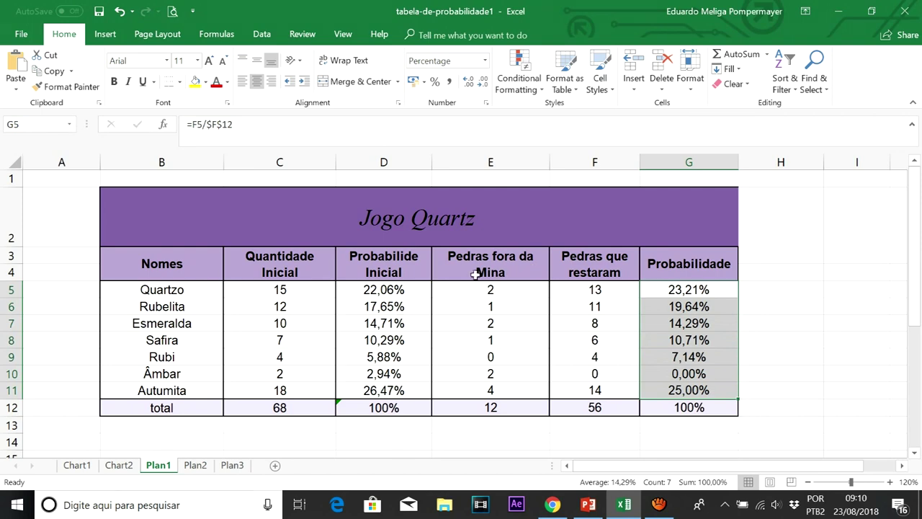
# - Set the second table's removed counts for Quartzo through Safira to 0
pyautogui.scroll(-1, 474, 272)
pyautogui.scroll(-2, 474, 274)
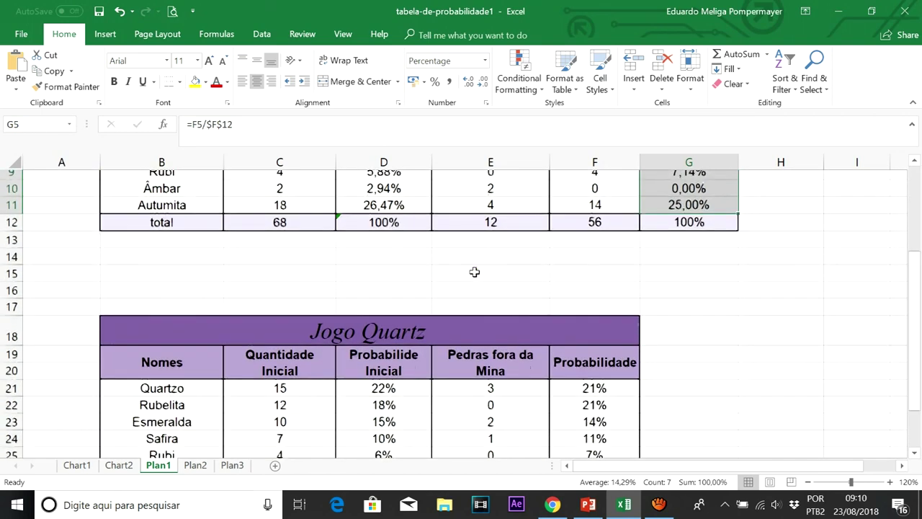
pyautogui.scroll(-2, 472, 276)
pyautogui.click(474, 276)
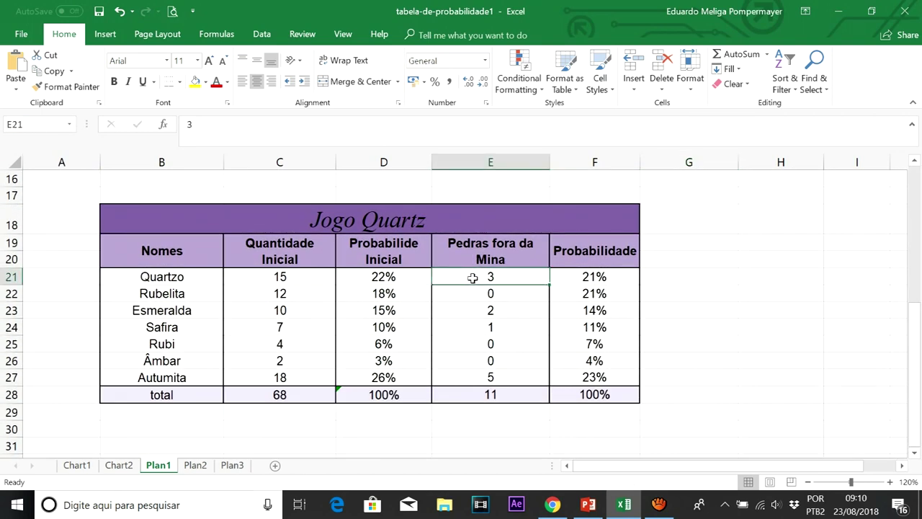
pyautogui.write('0')
pyautogui.press('Return')
pyautogui.press('Return')
pyautogui.write('0')
pyautogui.press('Return')
pyautogui.press('Return')
pyautogui.press('Up')
pyautogui.write('0')
pyautogui.press('Return')
pyautogui.press('Return')
pyautogui.press('Return')
pyautogui.write('0')
pyautogui.press('Return')
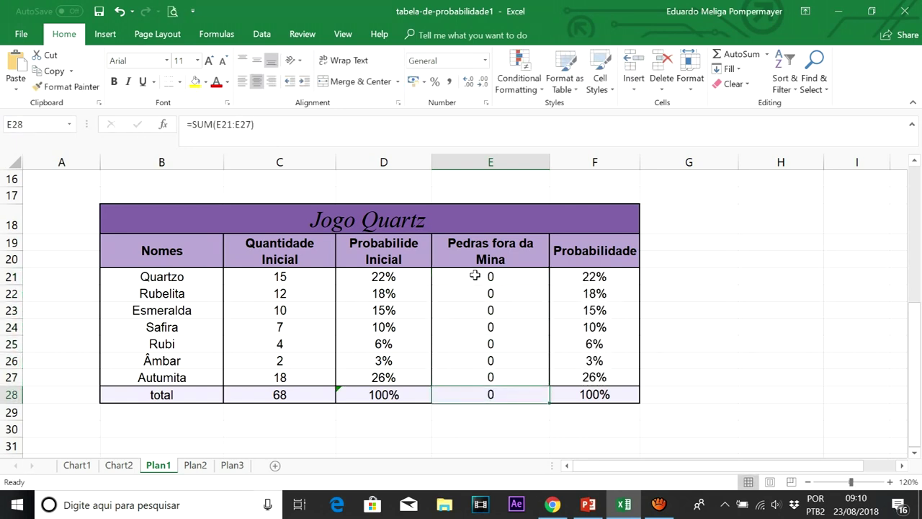
# - Show both probability columns, D21:D27 and F21:F27, with two decimal places
pyautogui.scroll(1, 485, 310)
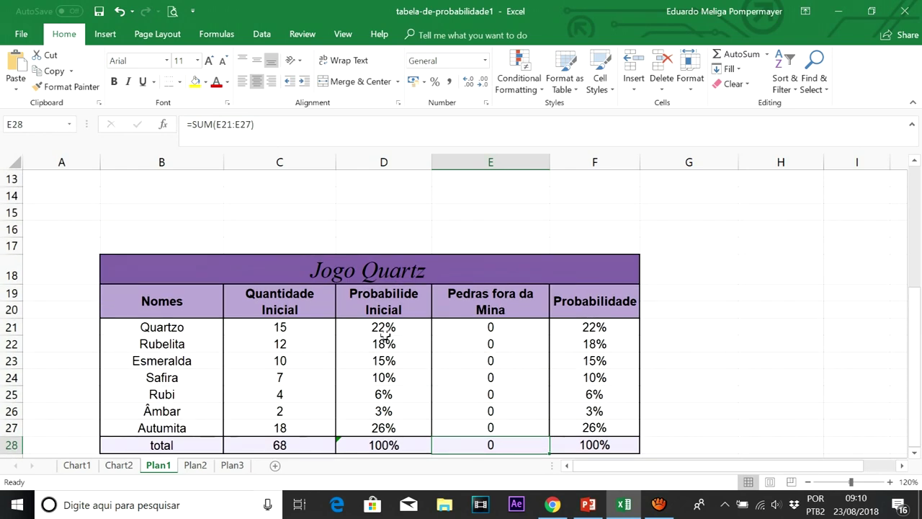
pyautogui.click(481, 326)
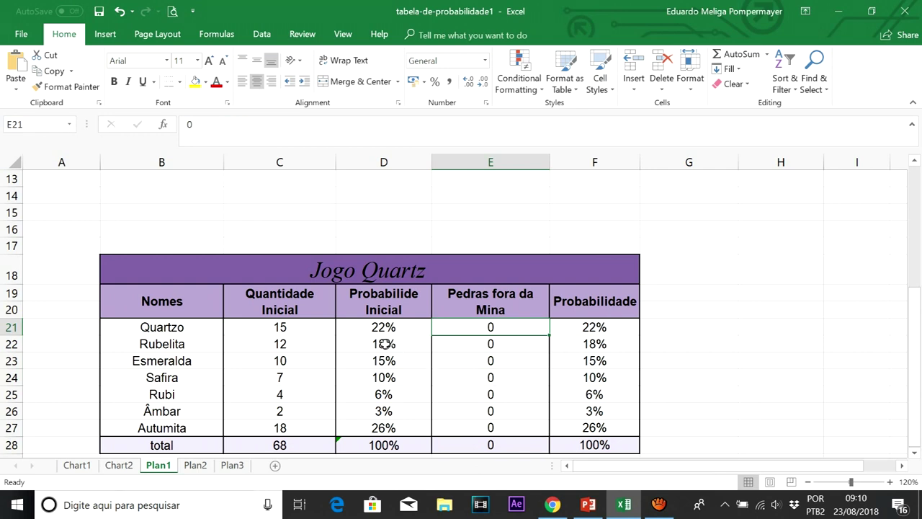
pyautogui.moveTo(383, 328); pyautogui.dragTo(383, 428)
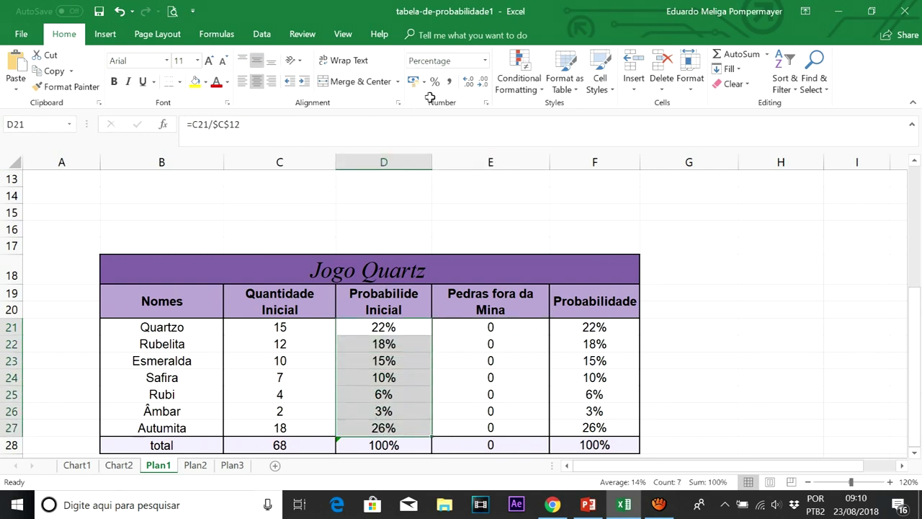
pyautogui.click(470, 82)
pyautogui.click(470, 82)
pyautogui.moveTo(594, 327); pyautogui.dragTo(594, 428)
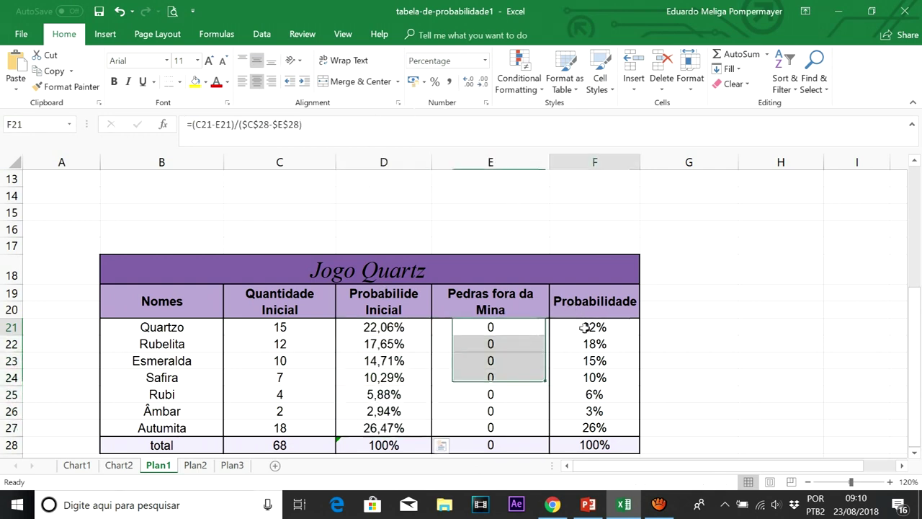
pyautogui.click(469, 81)
pyautogui.click(469, 81)
# - Enter 1 as Quartzo's removed stones in E21
pyautogui.click(469, 334)
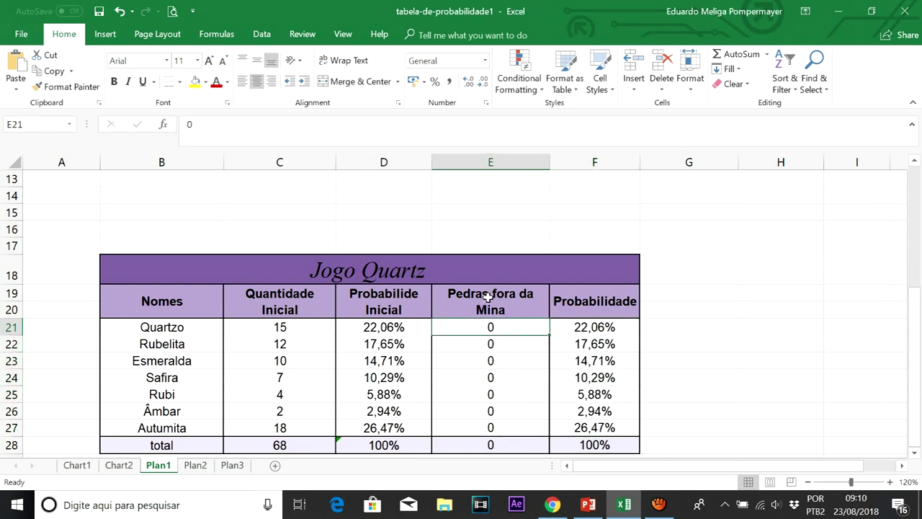
pyautogui.write('1')
pyautogui.press('Return')
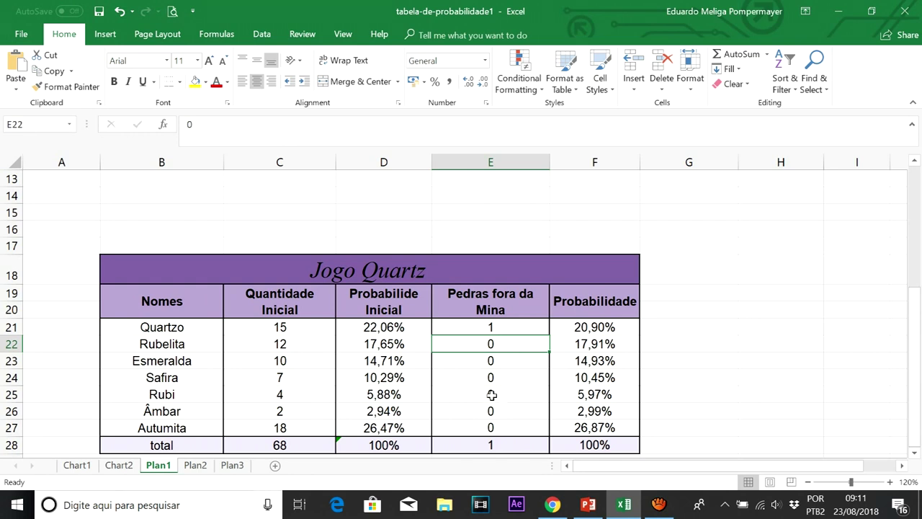
# - Show the references of F21's formula (C21-E21)/($C$28-$E$28), then scroll up to the first table
pyautogui.click(581, 327)
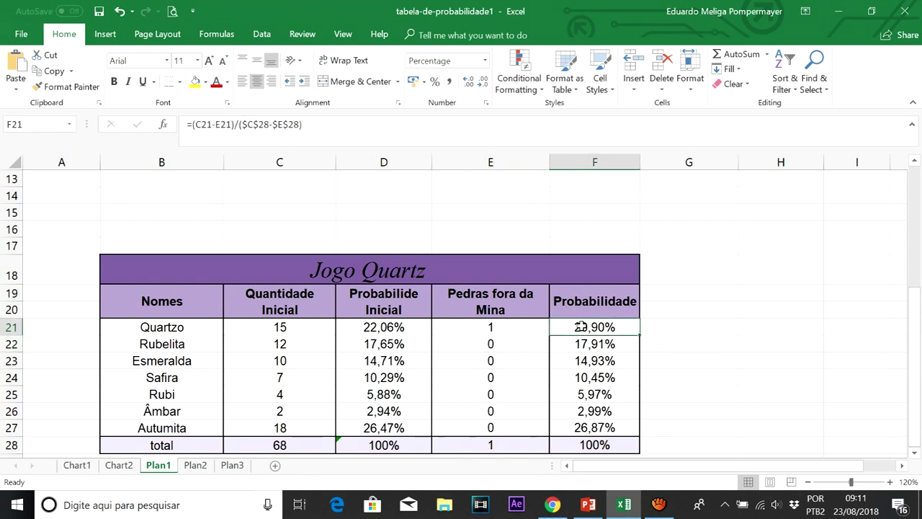
pyautogui.doubleClick(581, 327)
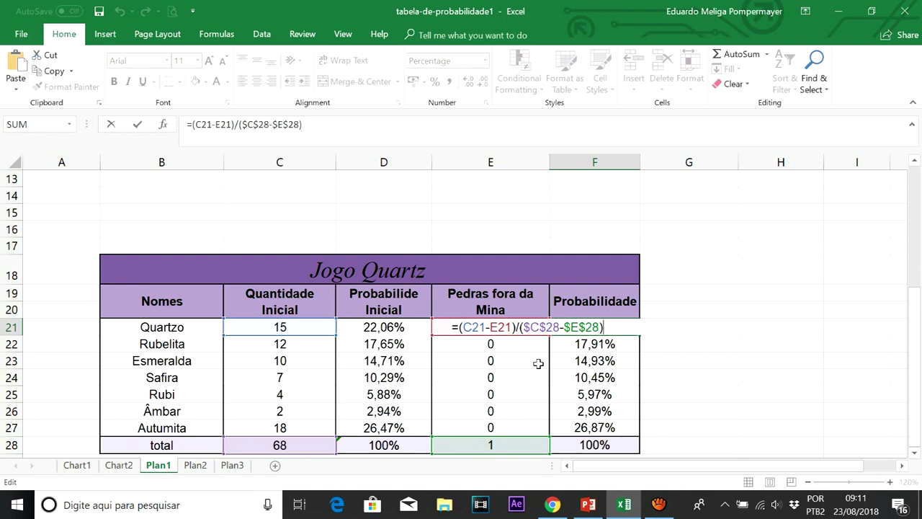
pyautogui.press('Return')
pyautogui.scroll(4, 539, 364)
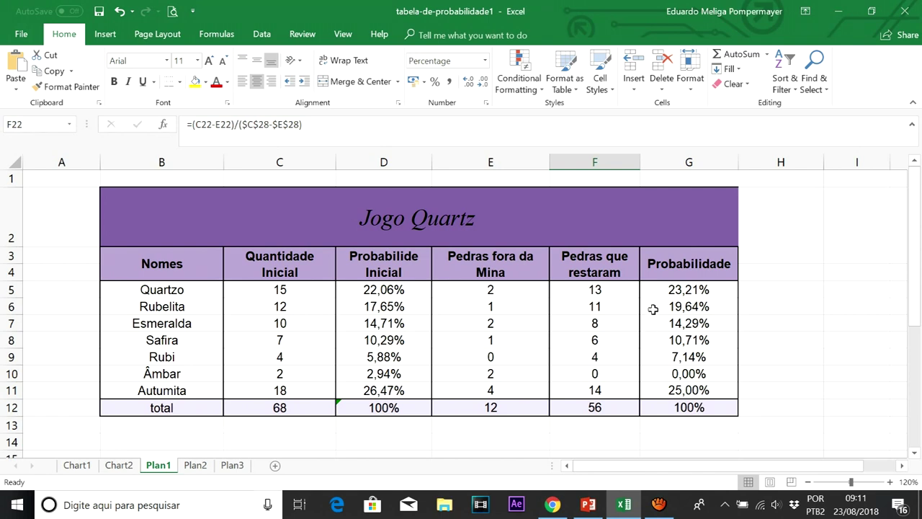
pyautogui.click(692, 289)
pyautogui.click(513, 291)
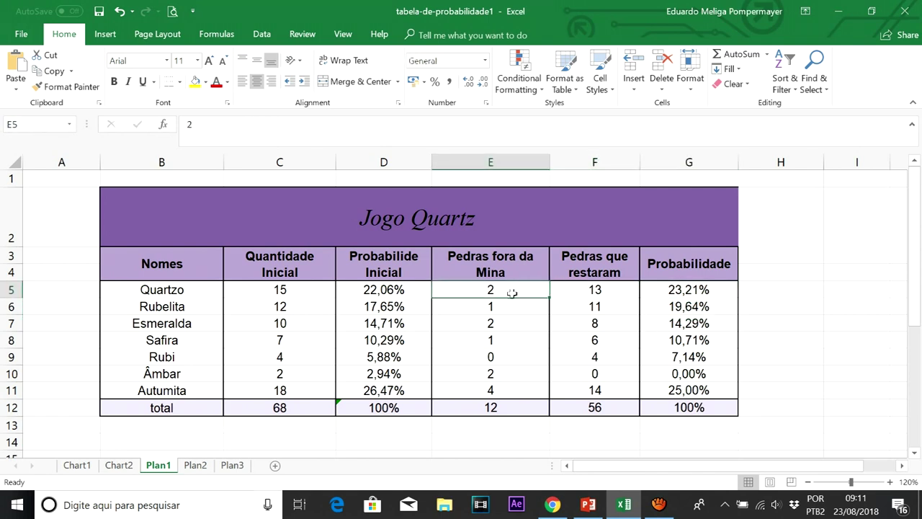
pyautogui.click(498, 310)
pyautogui.click(497, 343)
pyautogui.click(502, 325)
pyautogui.click(509, 306)
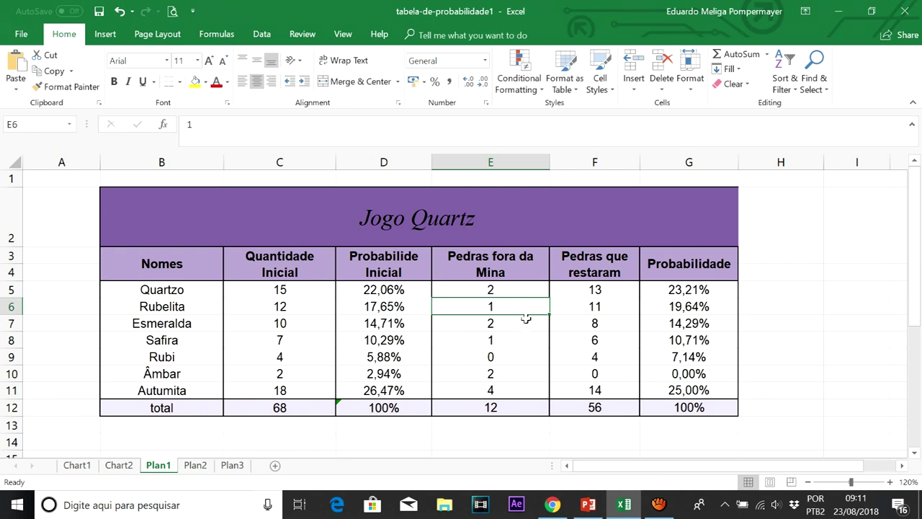
pyautogui.click(508, 293)
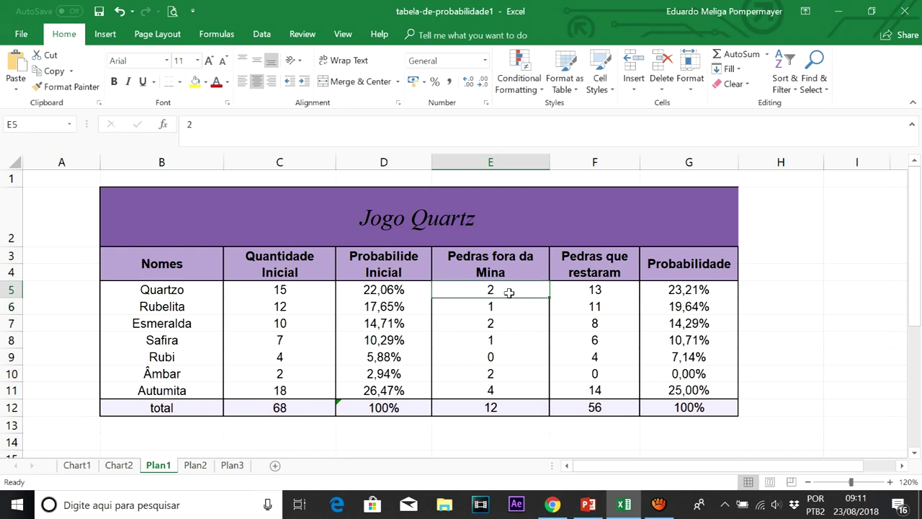